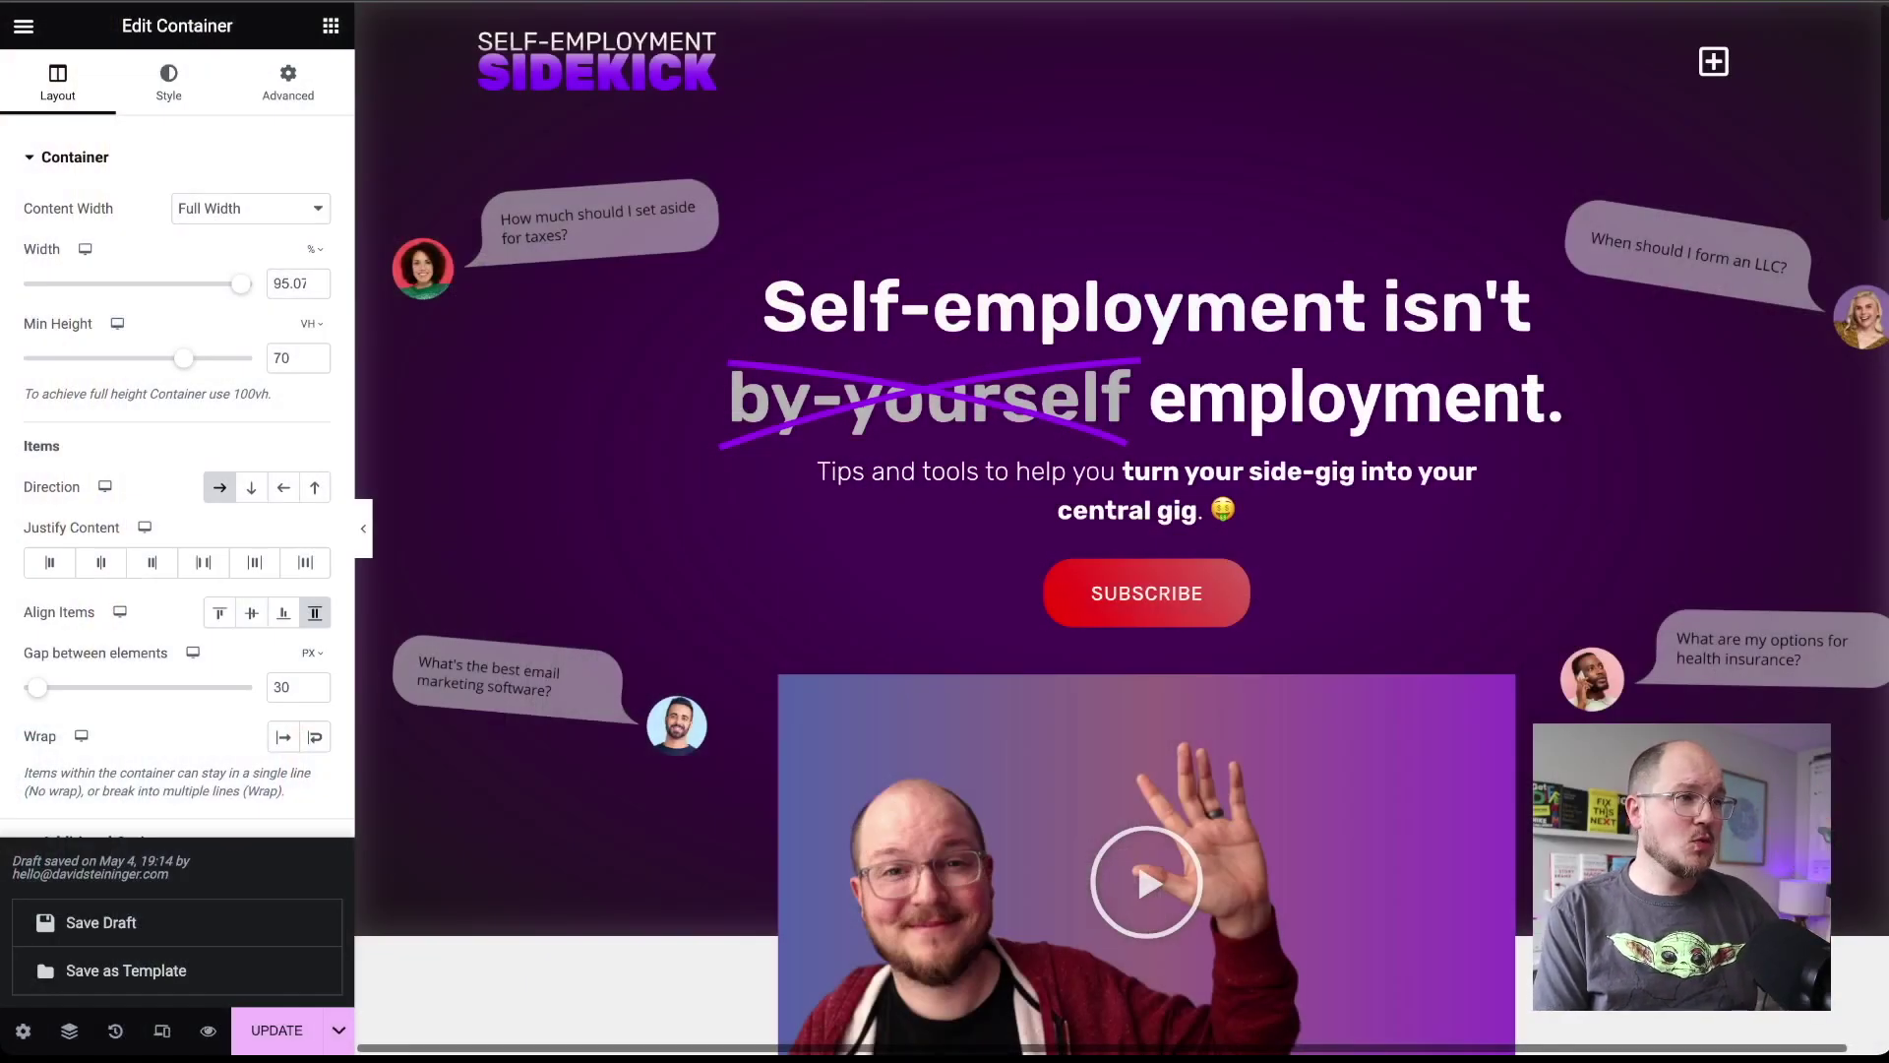
- Scroll up and down through the page to review the design before saving
{"action": "scroll", "coordinate": [1122, 531], "scroll_direction": "down", "scroll_amount": 10}
{"action": "scroll", "coordinate": [1122, 532], "scroll_direction": "down", "scroll_amount": 5}
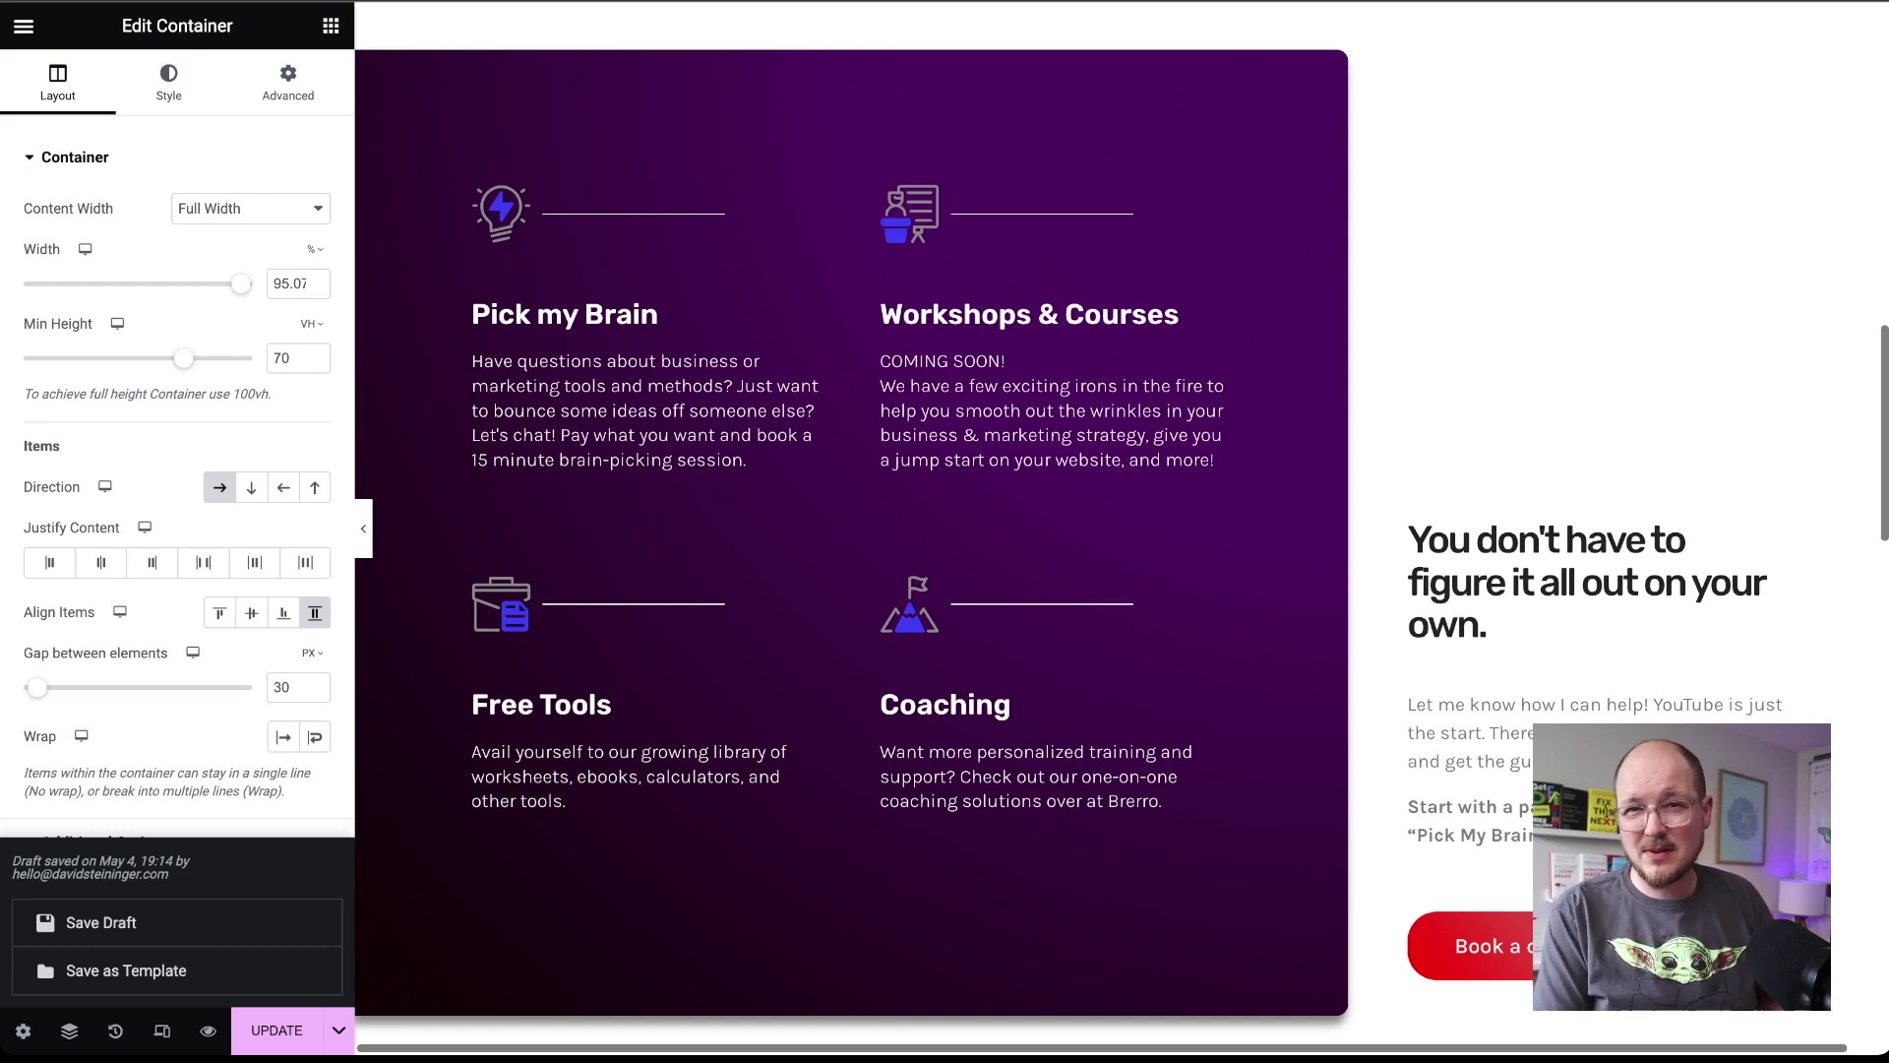
{"action": "scroll", "coordinate": [851, 531], "scroll_direction": "up", "scroll_amount": 1}
{"action": "scroll", "coordinate": [851, 532], "scroll_direction": "down", "scroll_amount": 2}
{"action": "scroll", "coordinate": [851, 531], "scroll_direction": "up", "scroll_amount": 2}
{"action": "scroll", "coordinate": [851, 531], "scroll_direction": "down", "scroll_amount": 1}
{"action": "scroll", "coordinate": [851, 531], "scroll_direction": "down", "scroll_amount": 1}
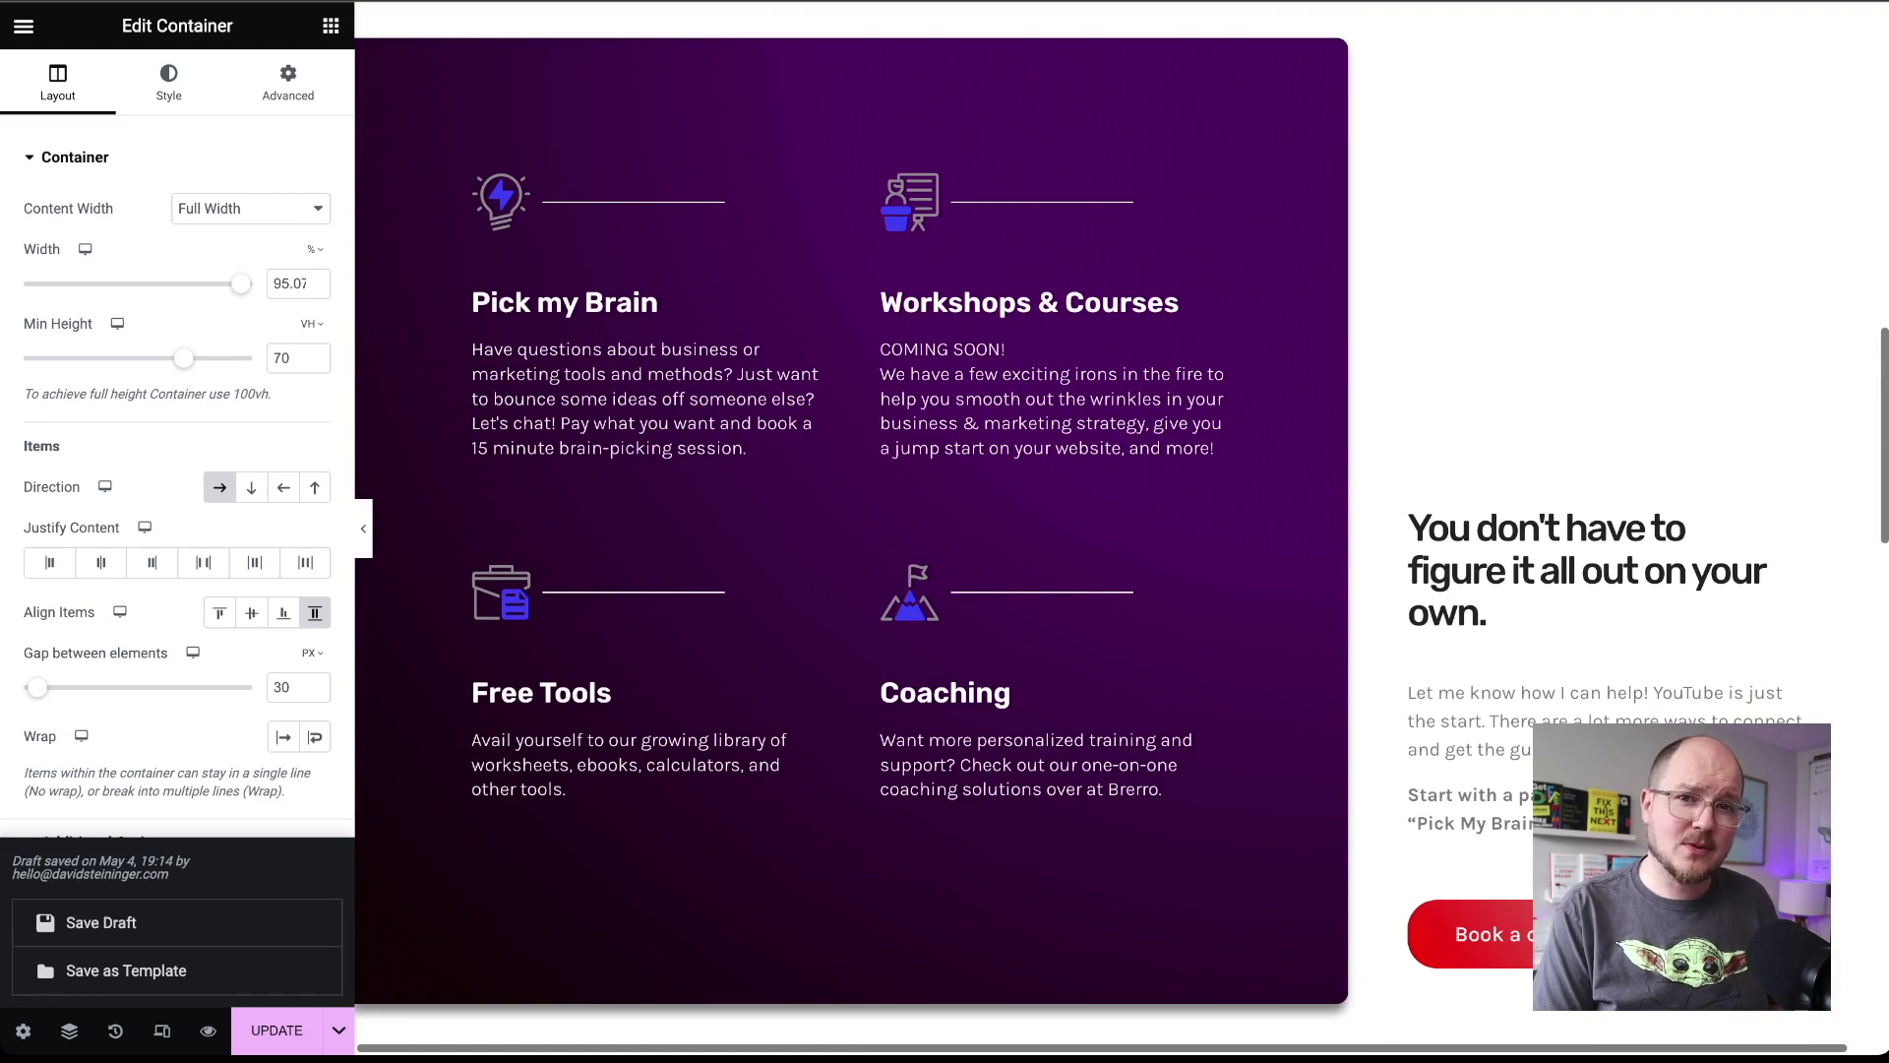
{"action": "scroll", "coordinate": [1083, 531], "scroll_direction": "down", "scroll_amount": 15}
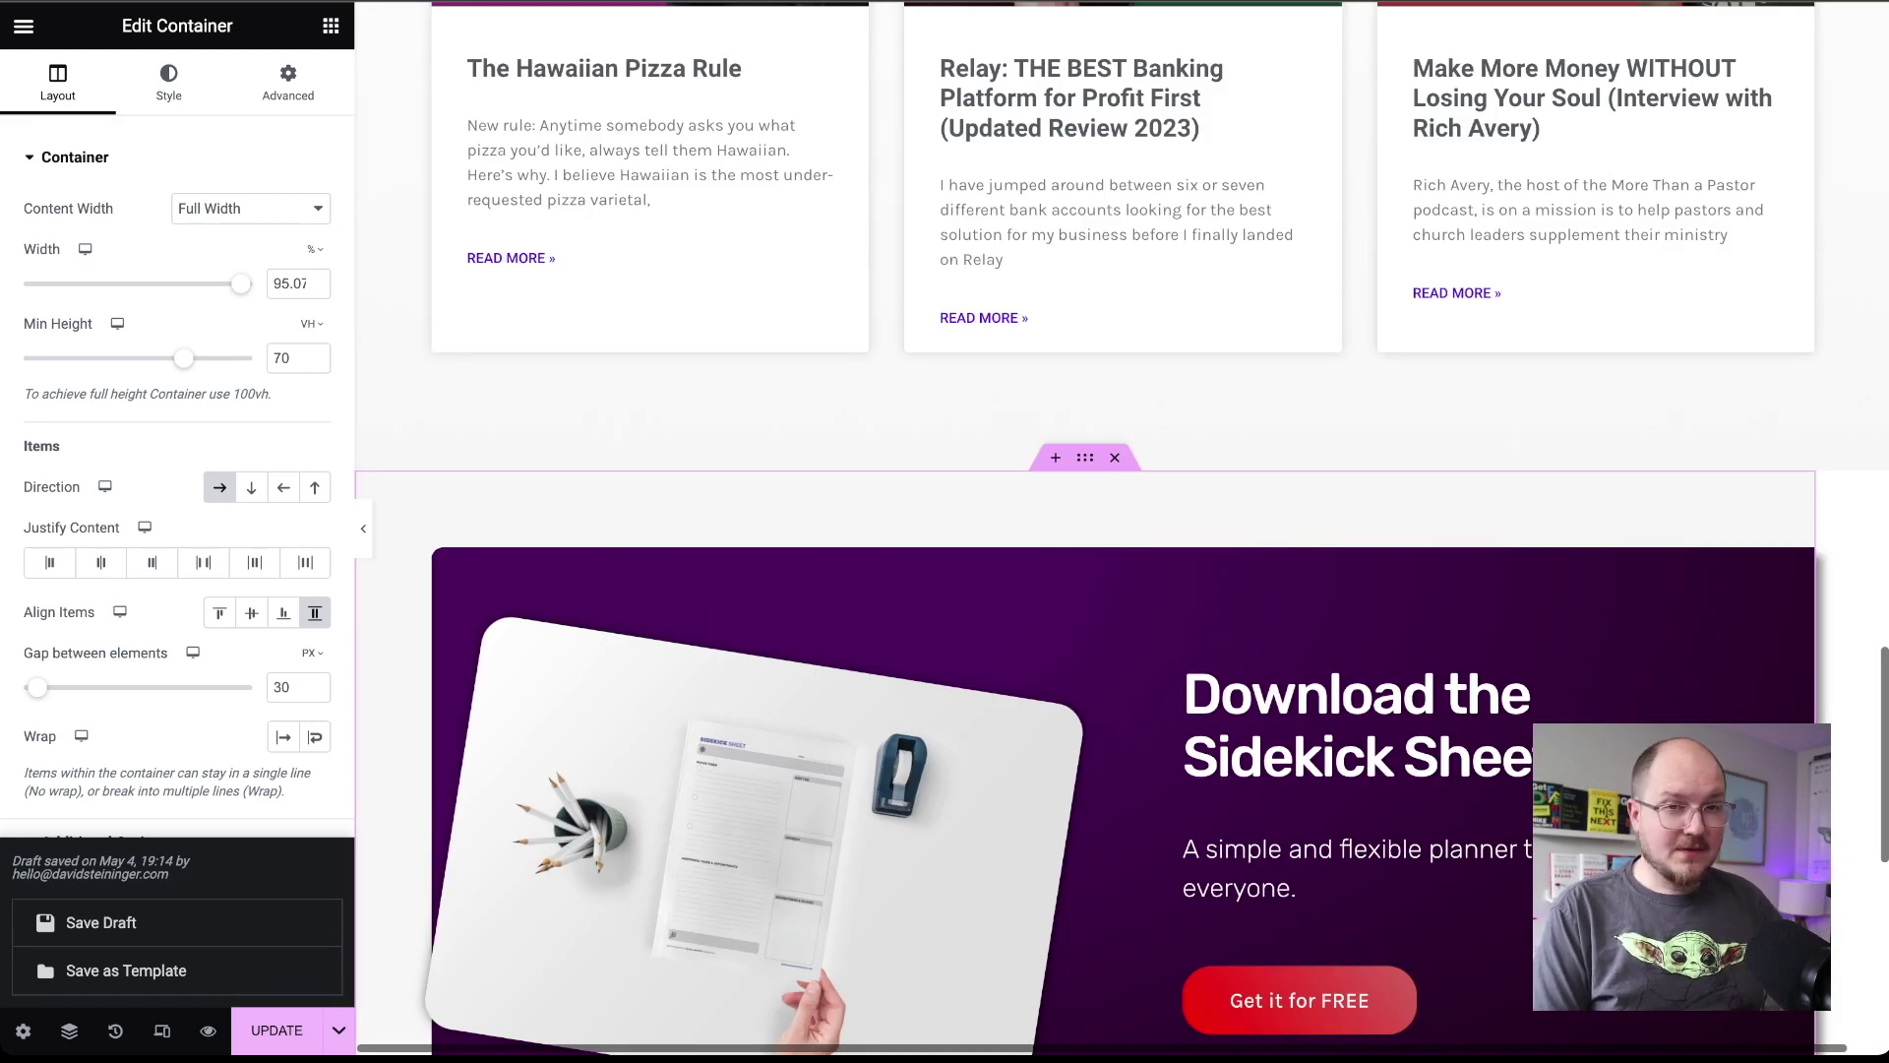
{"action": "scroll", "coordinate": [1122, 531], "scroll_direction": "up", "scroll_amount": 15}
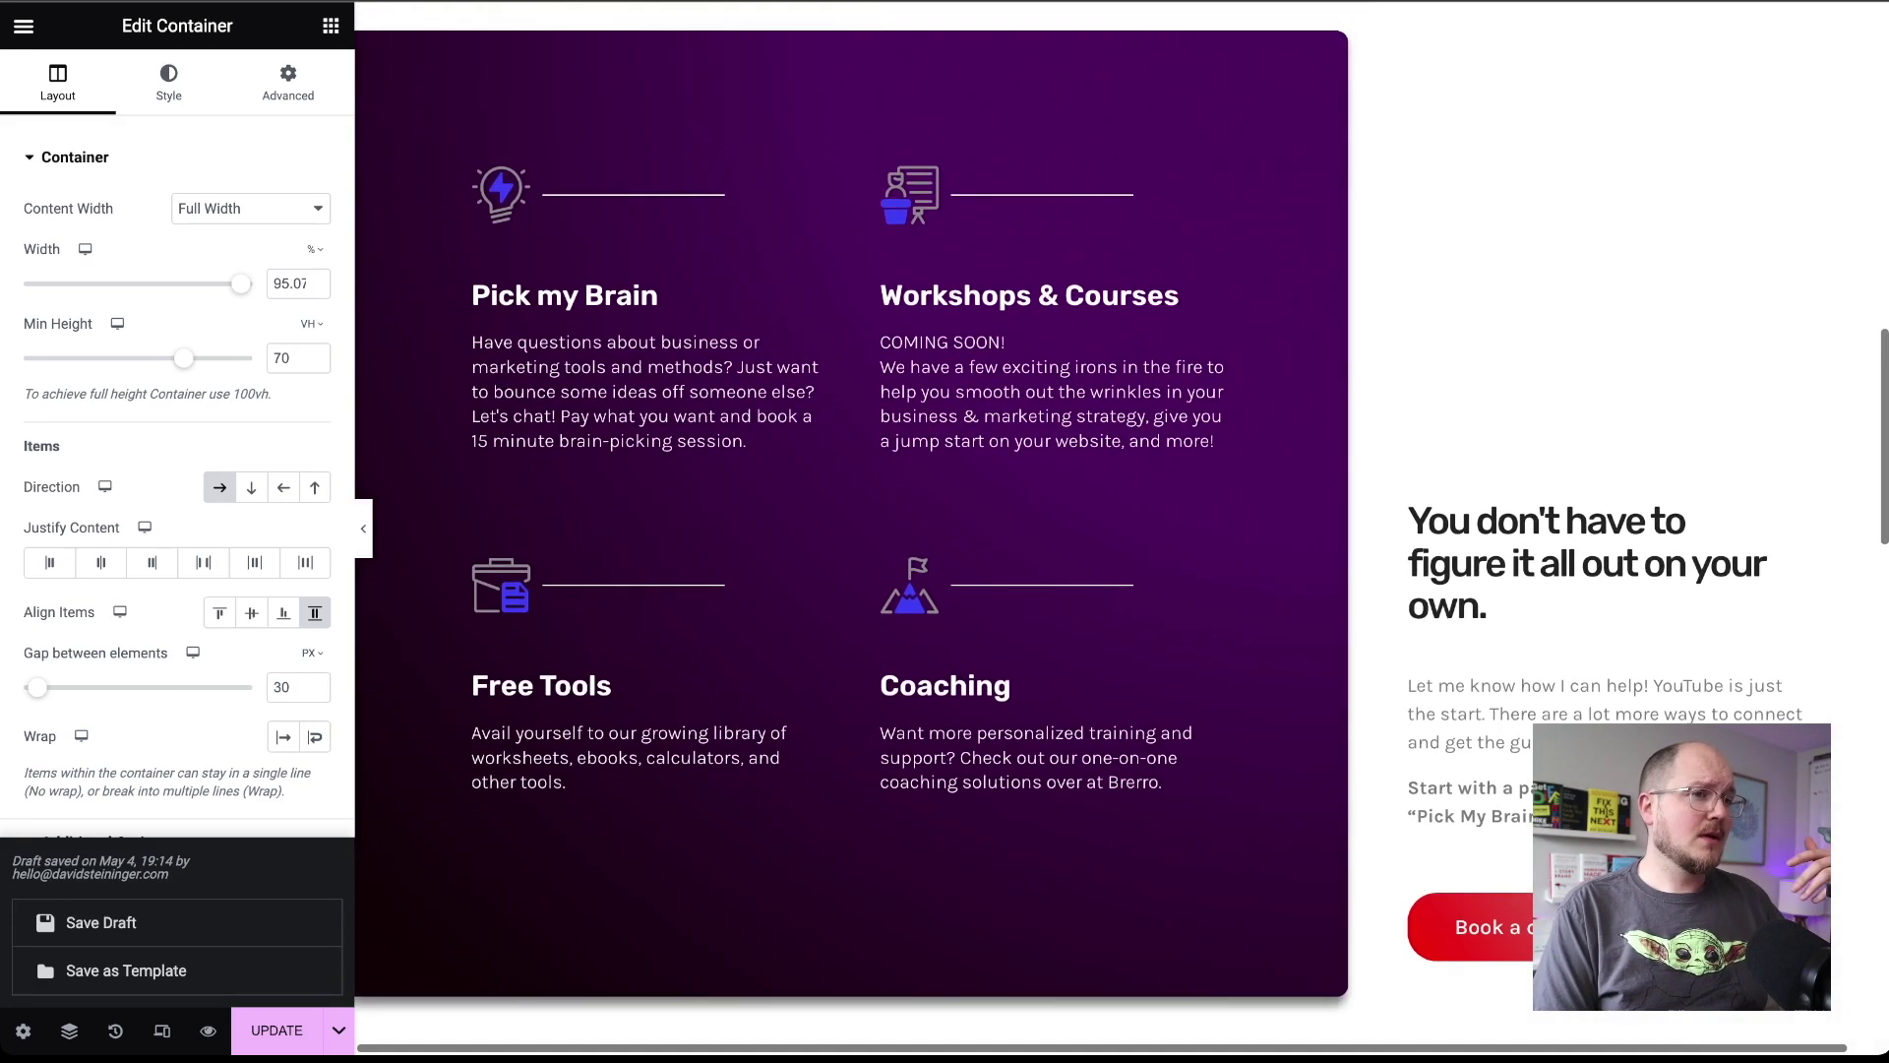
{"action": "scroll", "coordinate": [1122, 531], "scroll_direction": "up", "scroll_amount": 6}
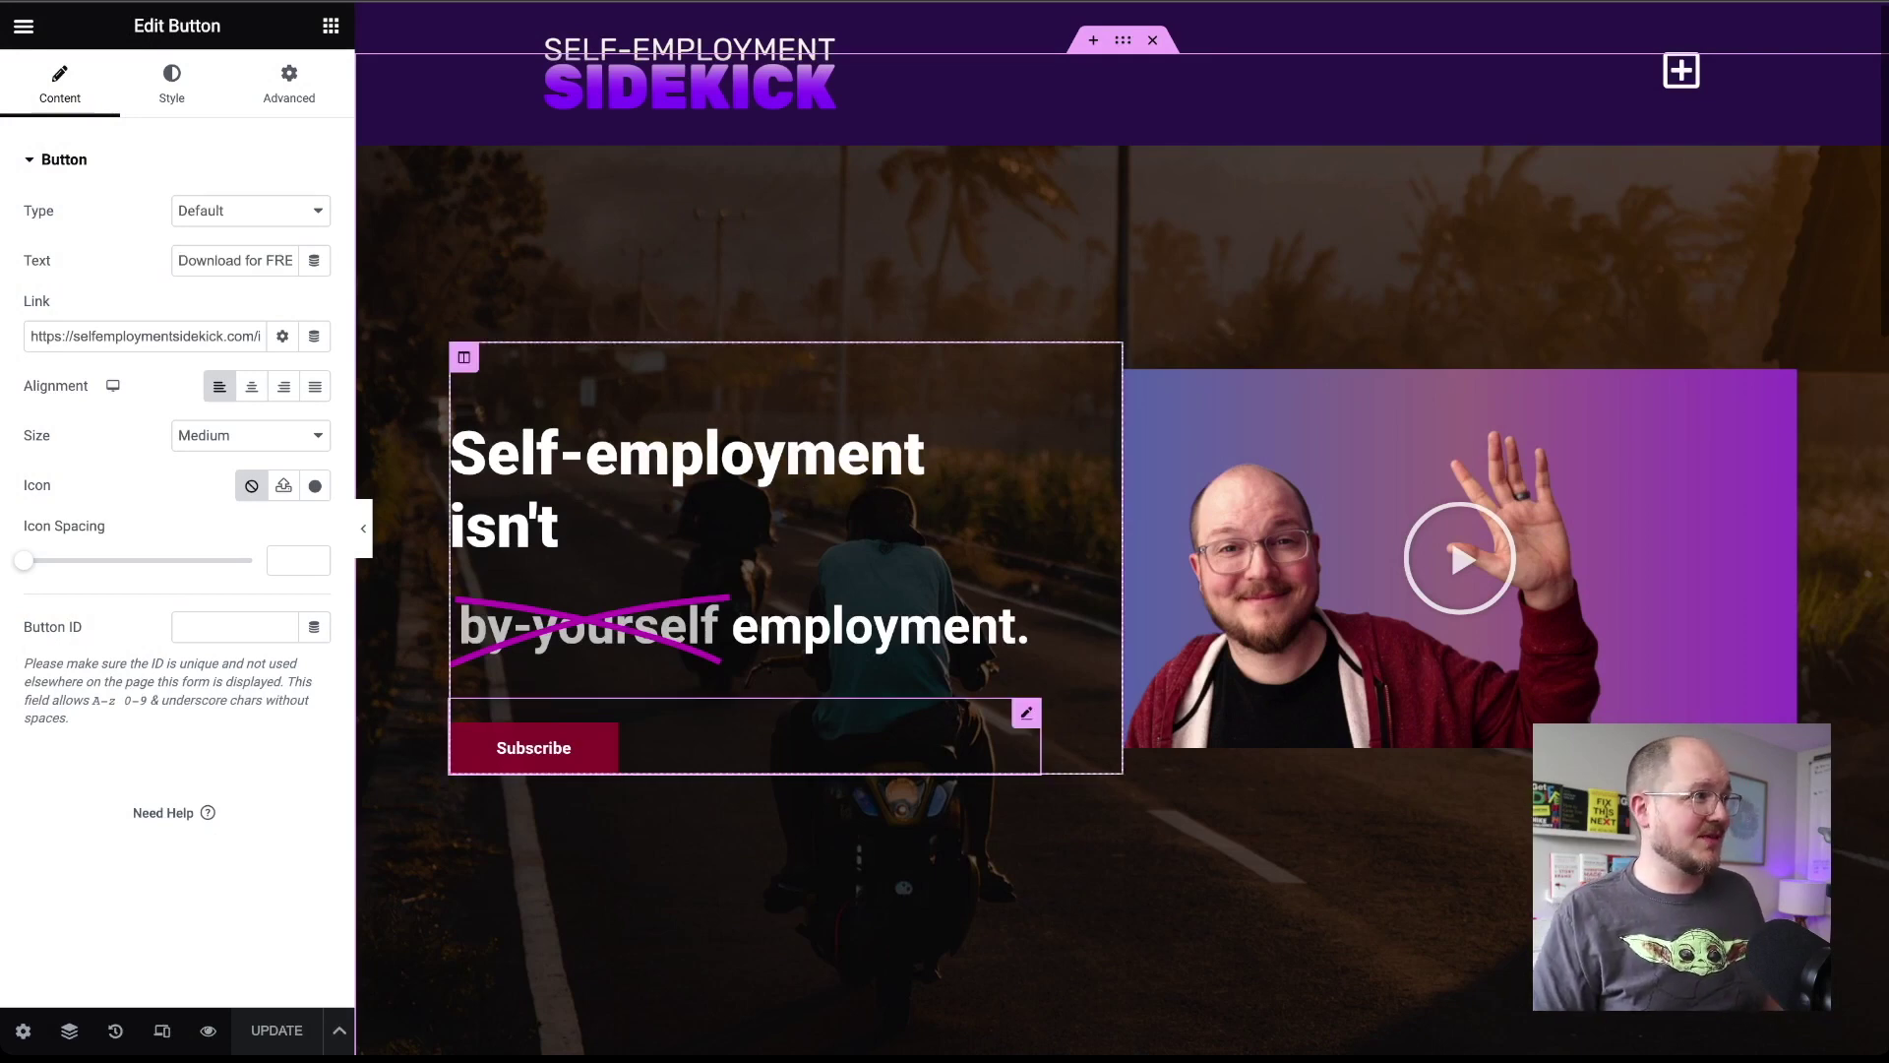
{"action": "scroll", "coordinate": [1122, 531], "scroll_direction": "down", "scroll_amount": 4}
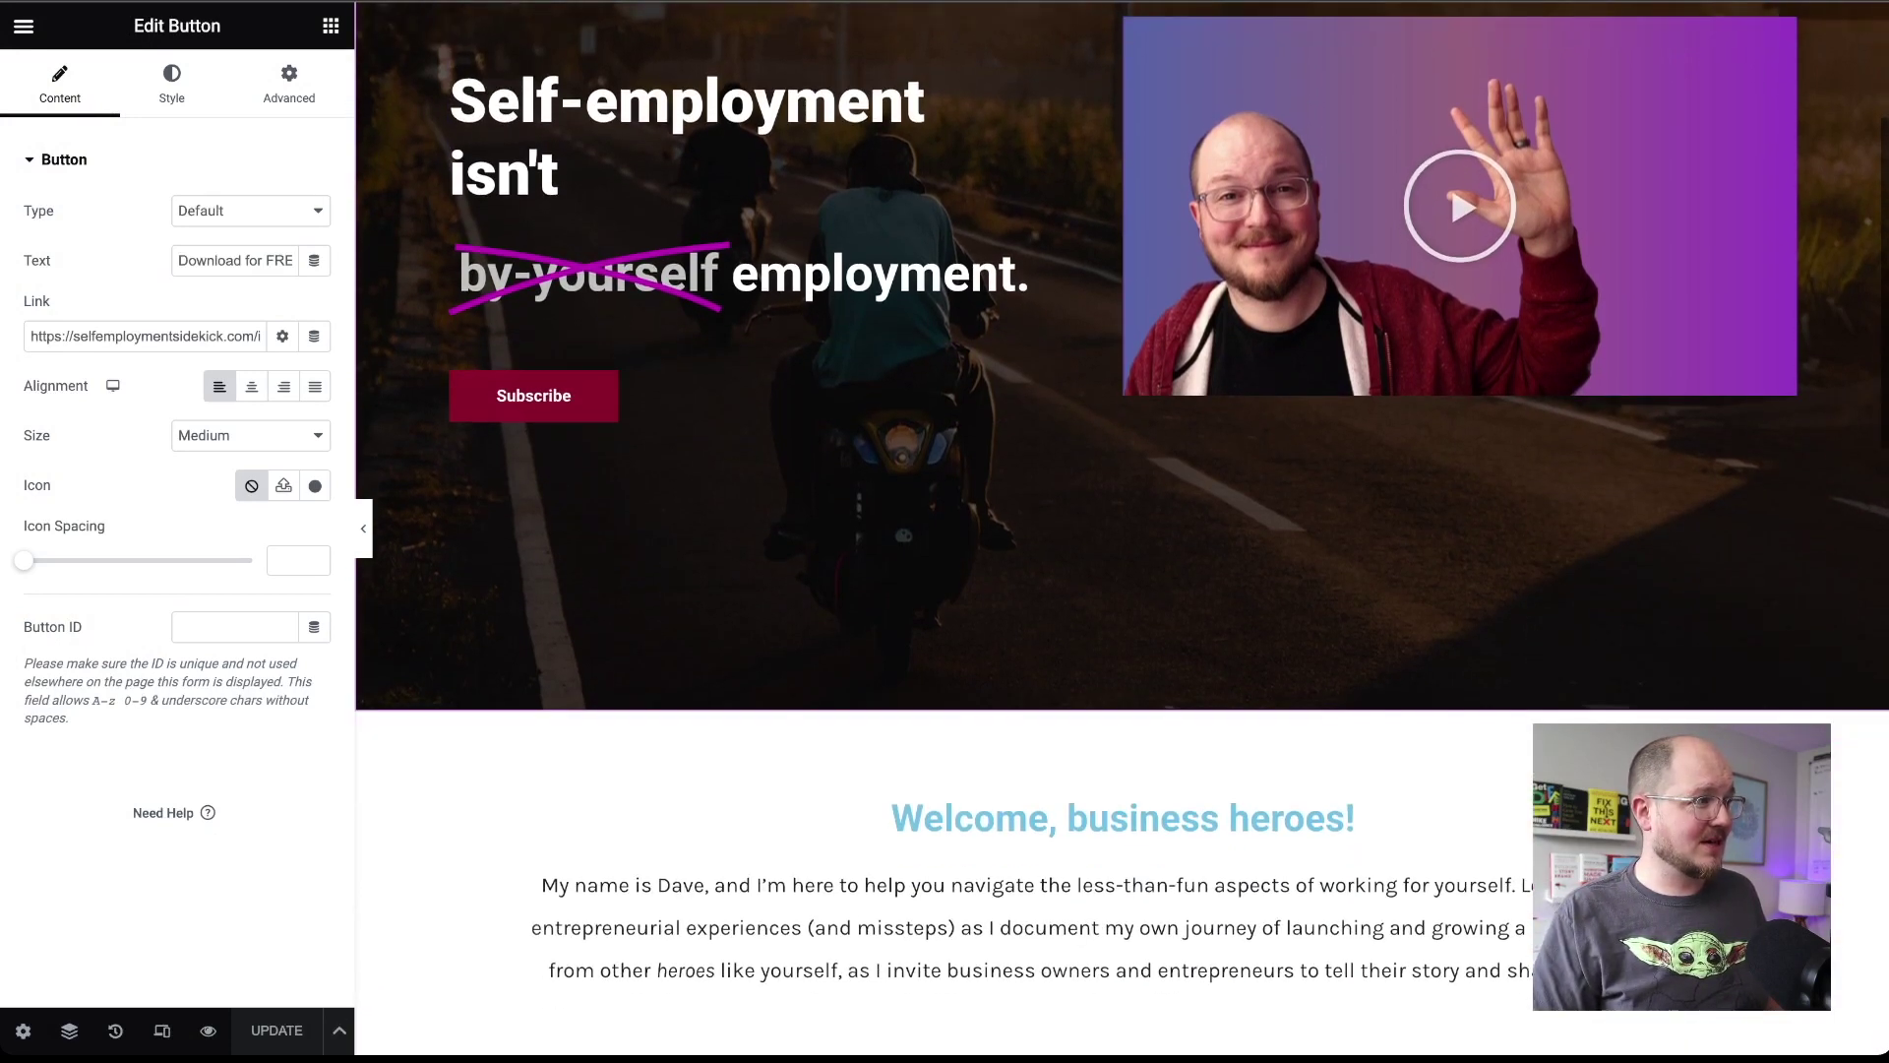
{"action": "scroll", "coordinate": [1122, 531], "scroll_direction": "down", "scroll_amount": 8}
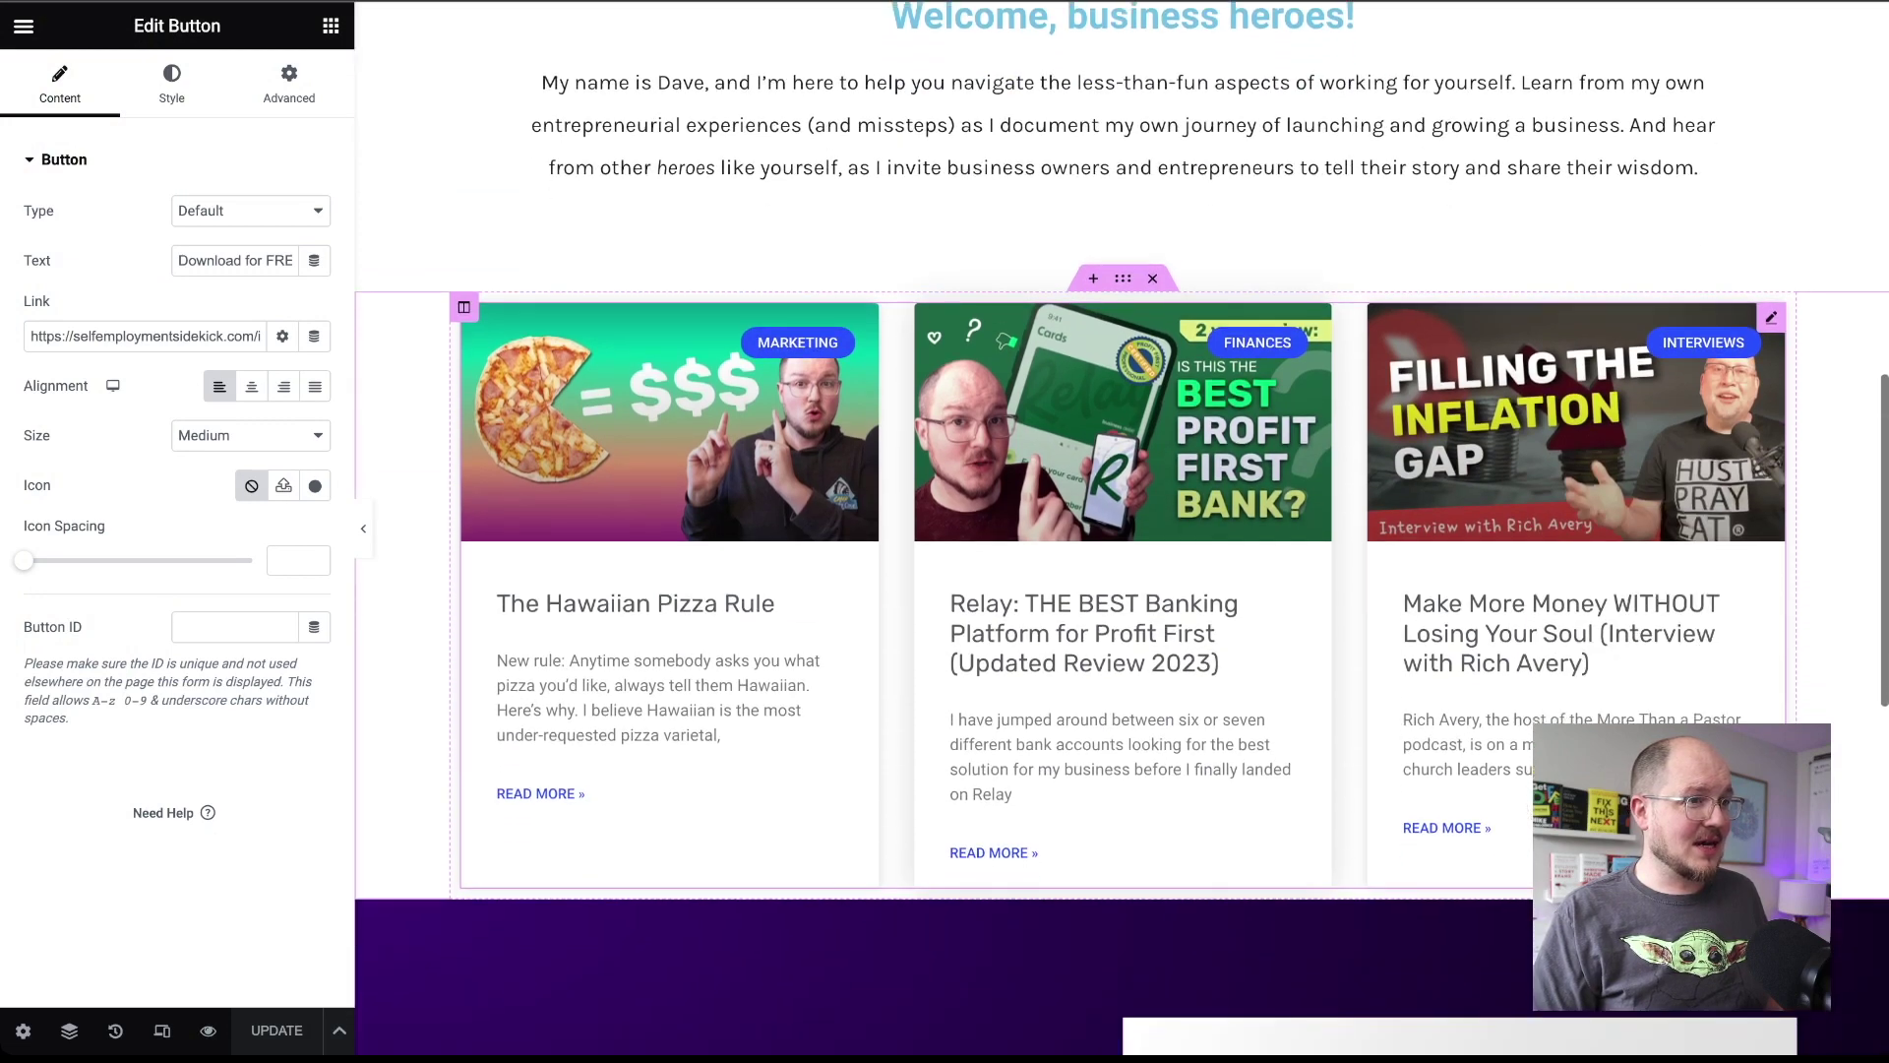
{"action": "scroll", "coordinate": [1122, 532], "scroll_direction": "down", "scroll_amount": 3}
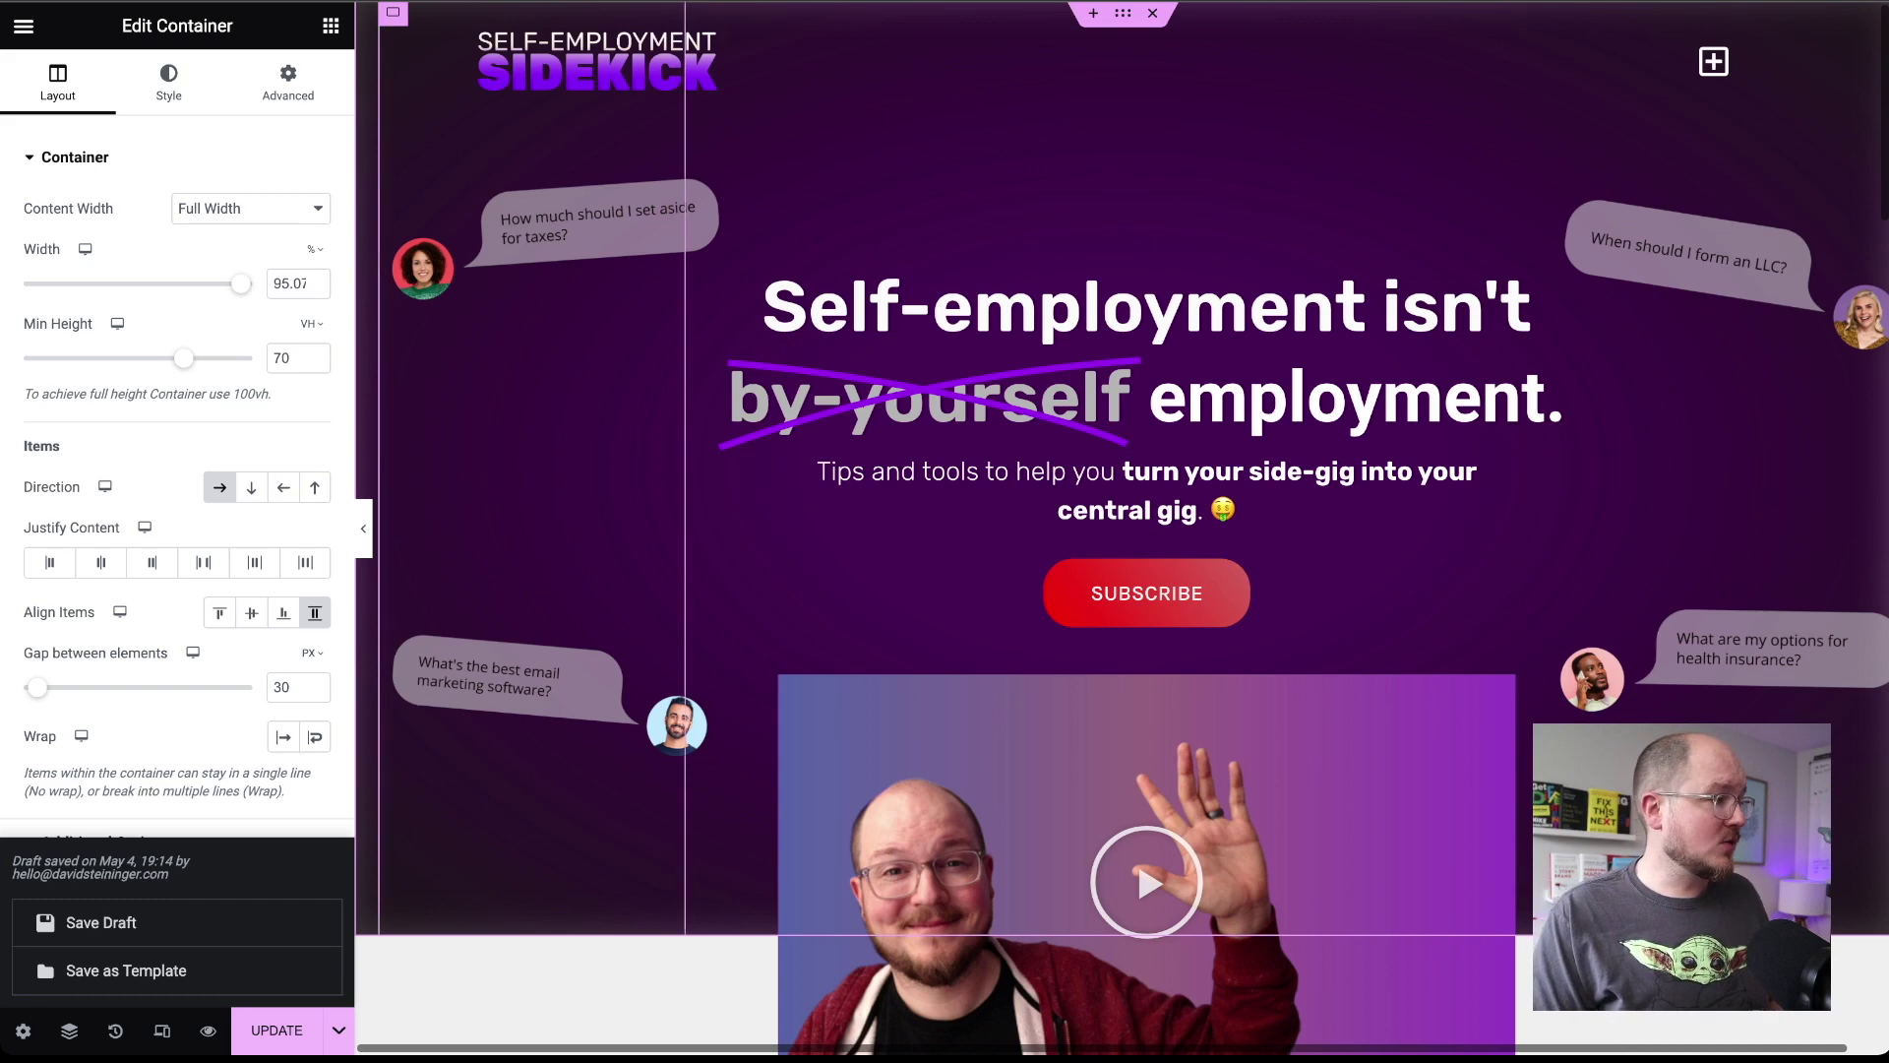
- Choose Save as Template from the save options next to UPDATE
{"action": "left_click", "coordinate": [338, 1030]}
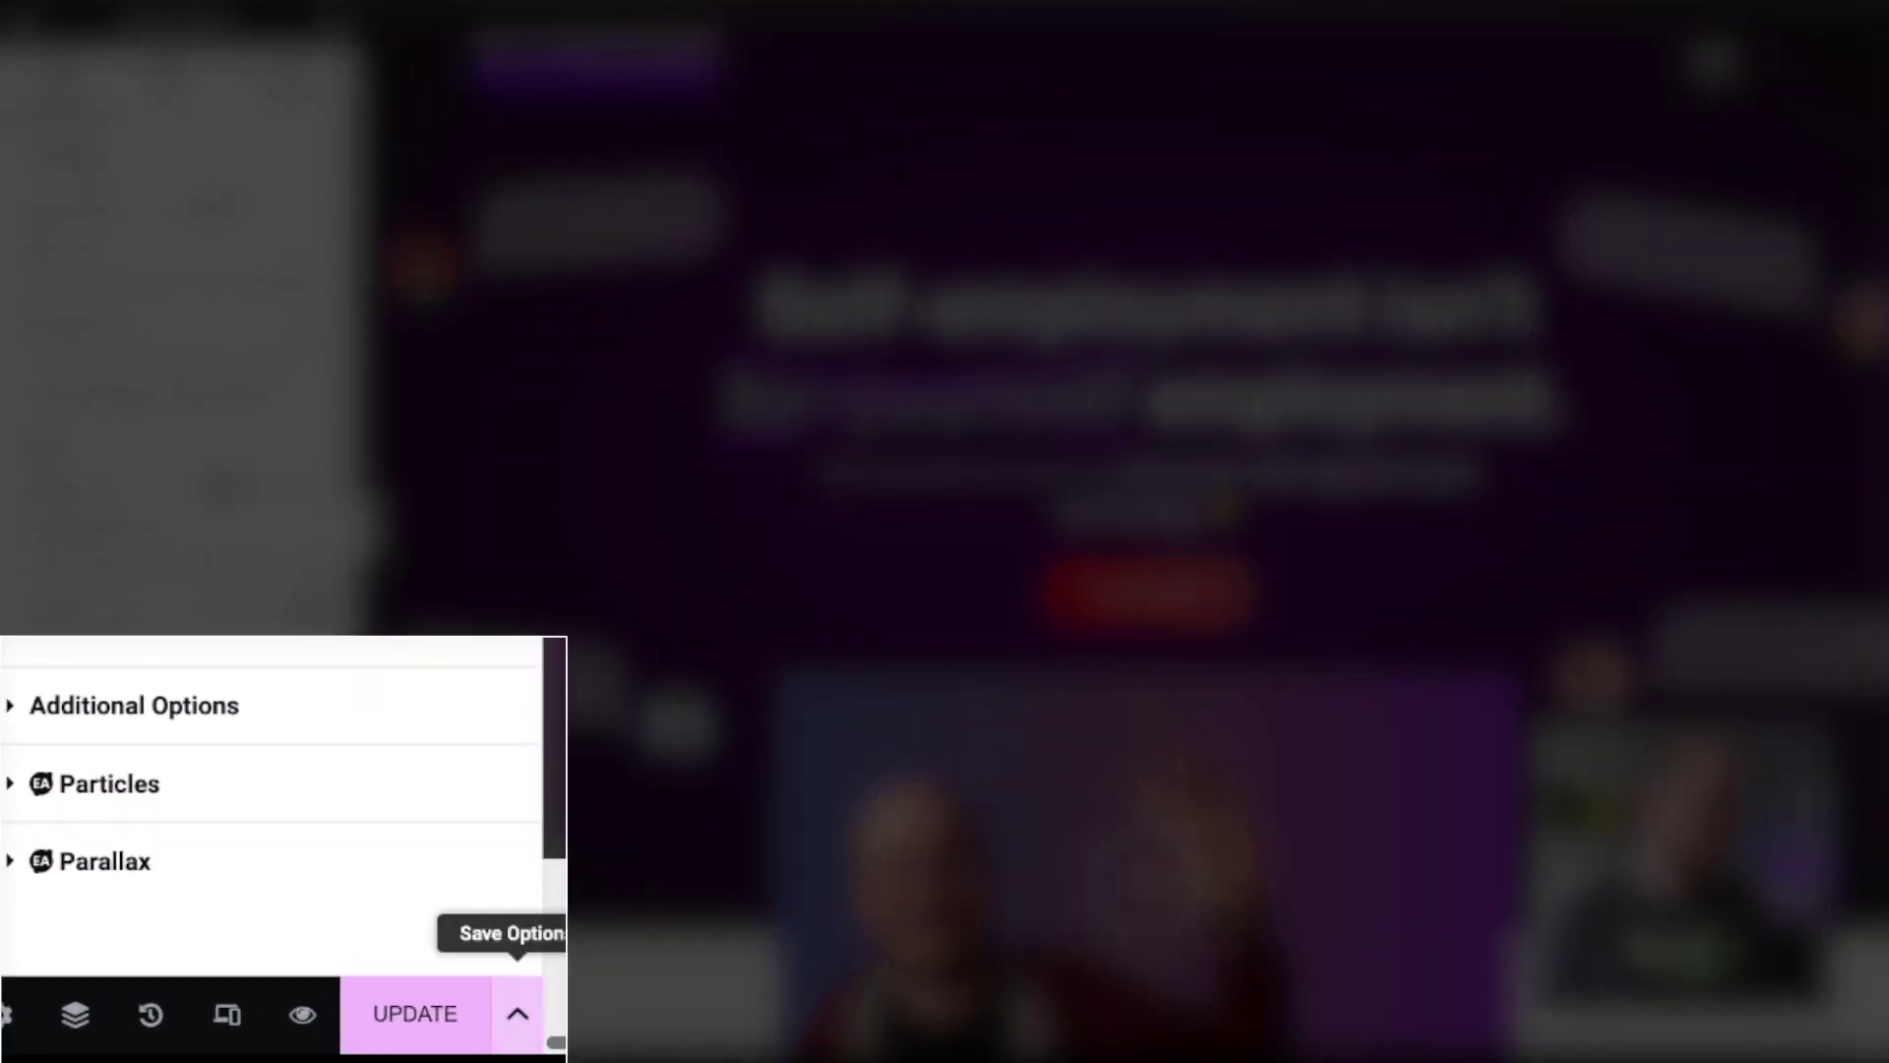
{"action": "left_click", "coordinate": [518, 1013]}
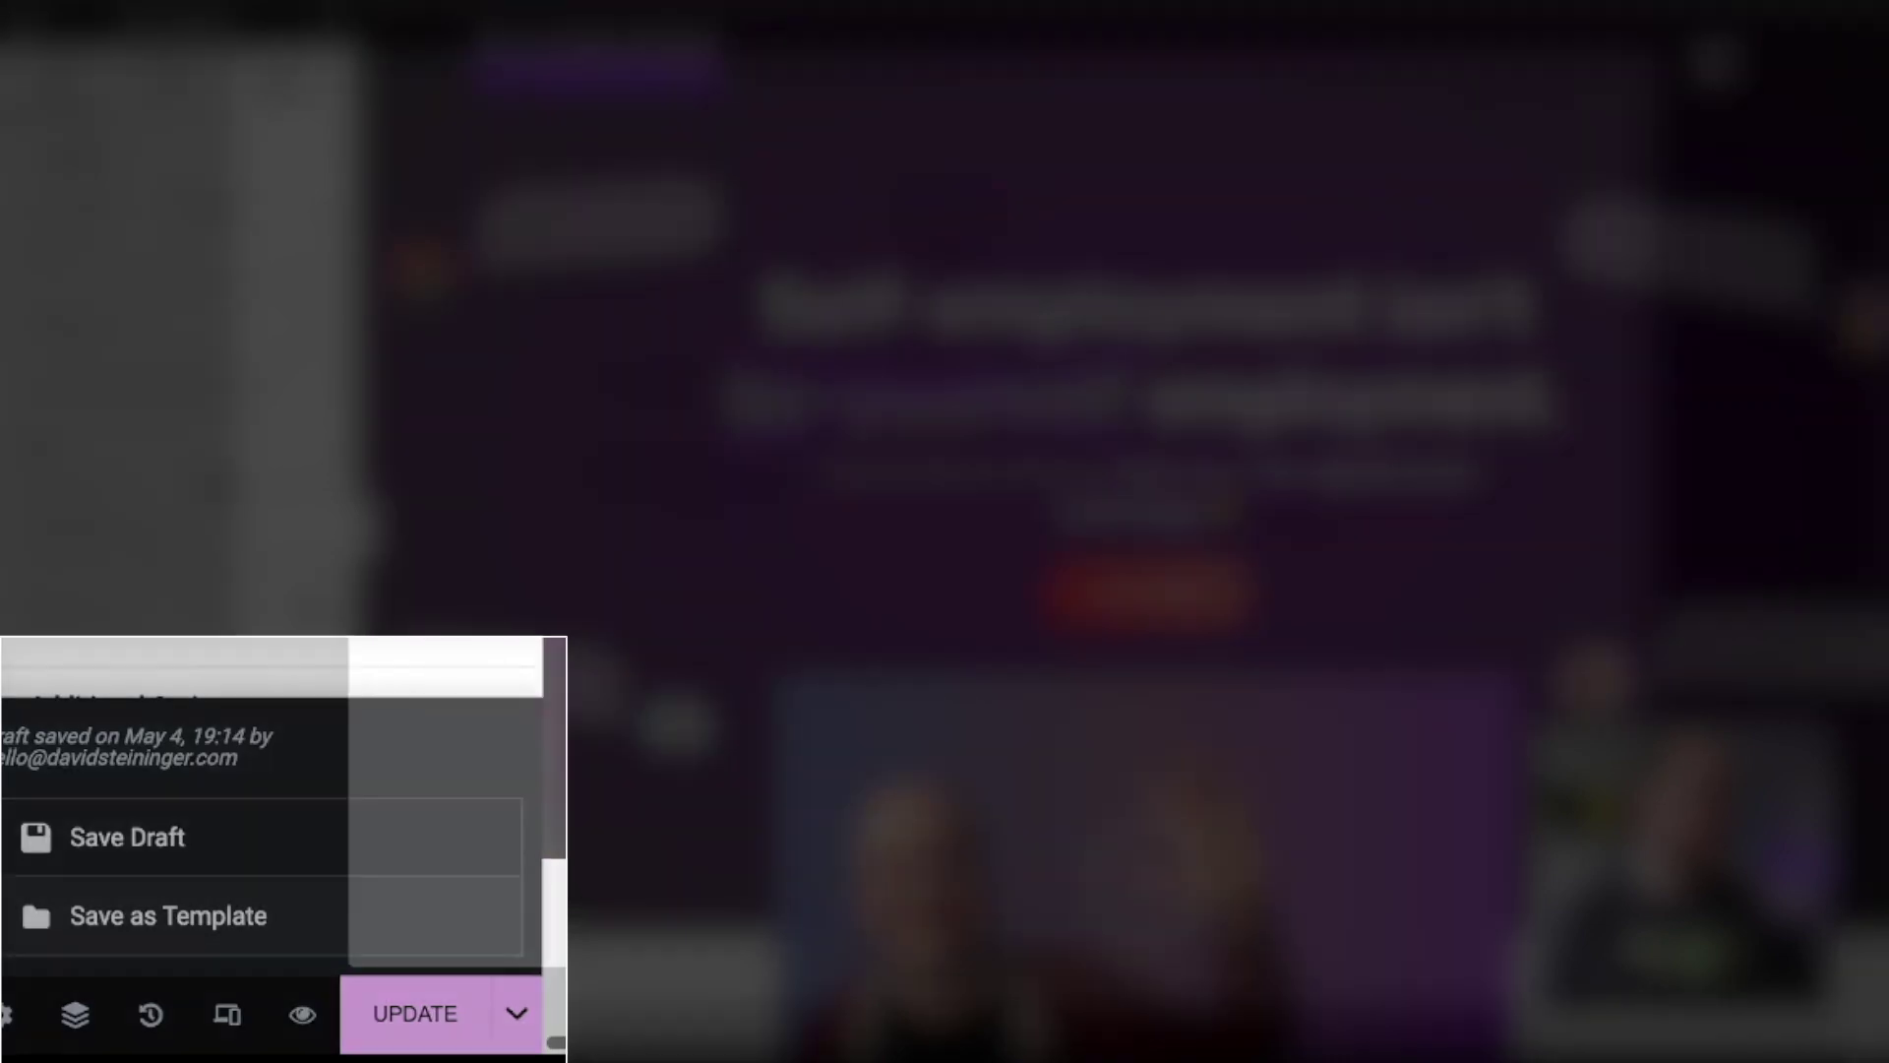
{"action": "left_click", "coordinate": [169, 915]}
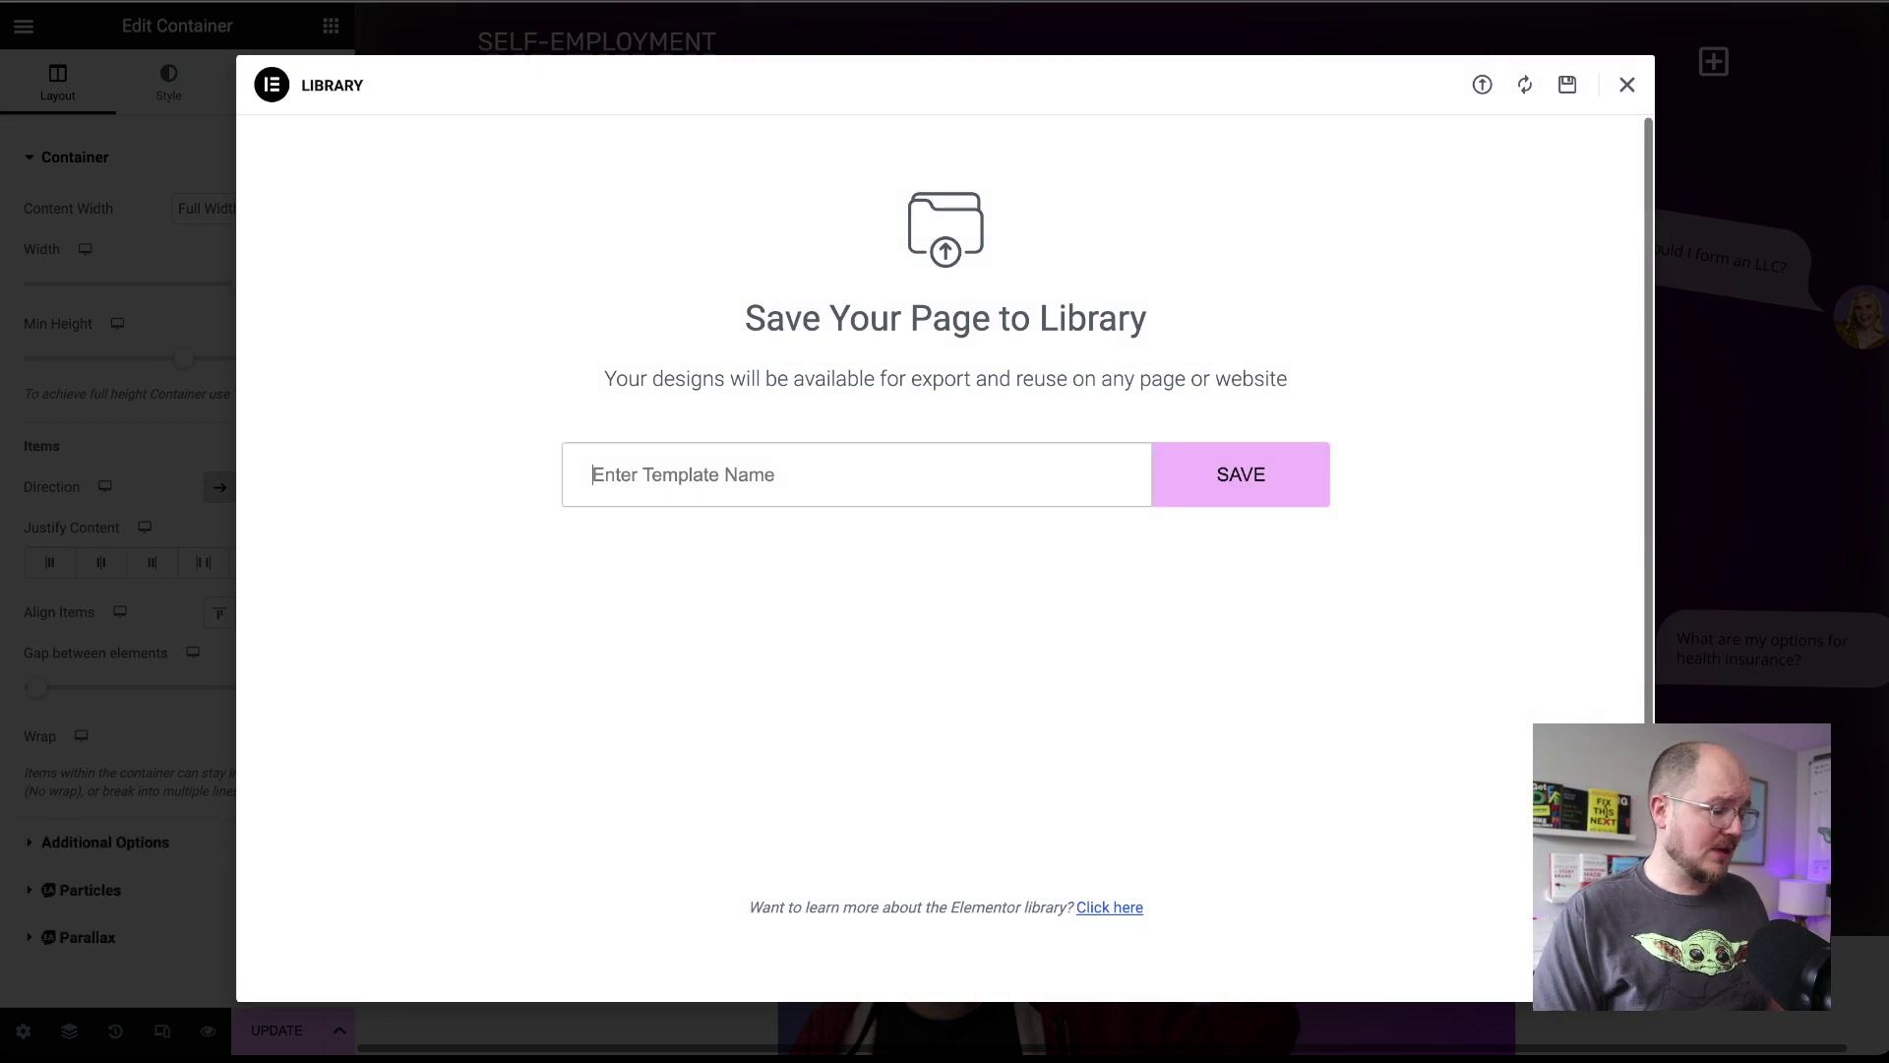
- Name the page template 'New Home' and save it to the library
{"action": "type", "text": "New Home"}
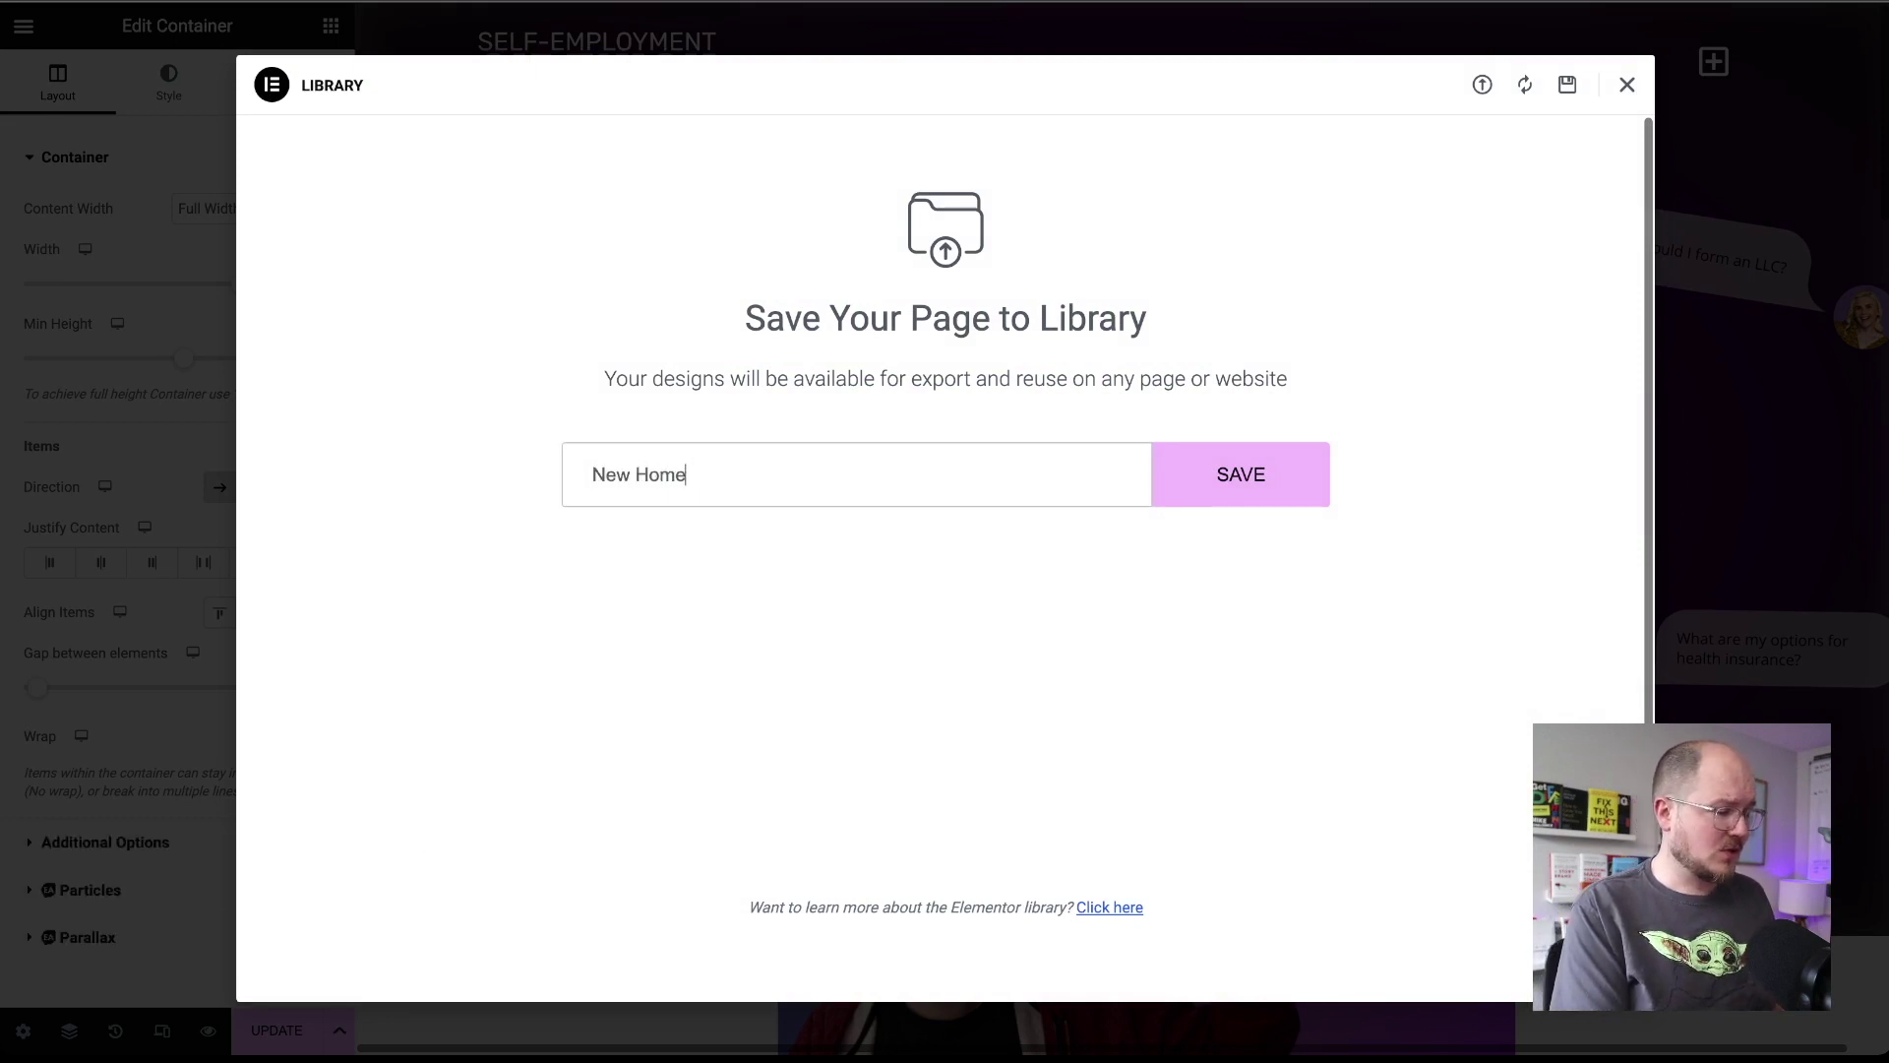
{"action": "key", "text": "Return"}
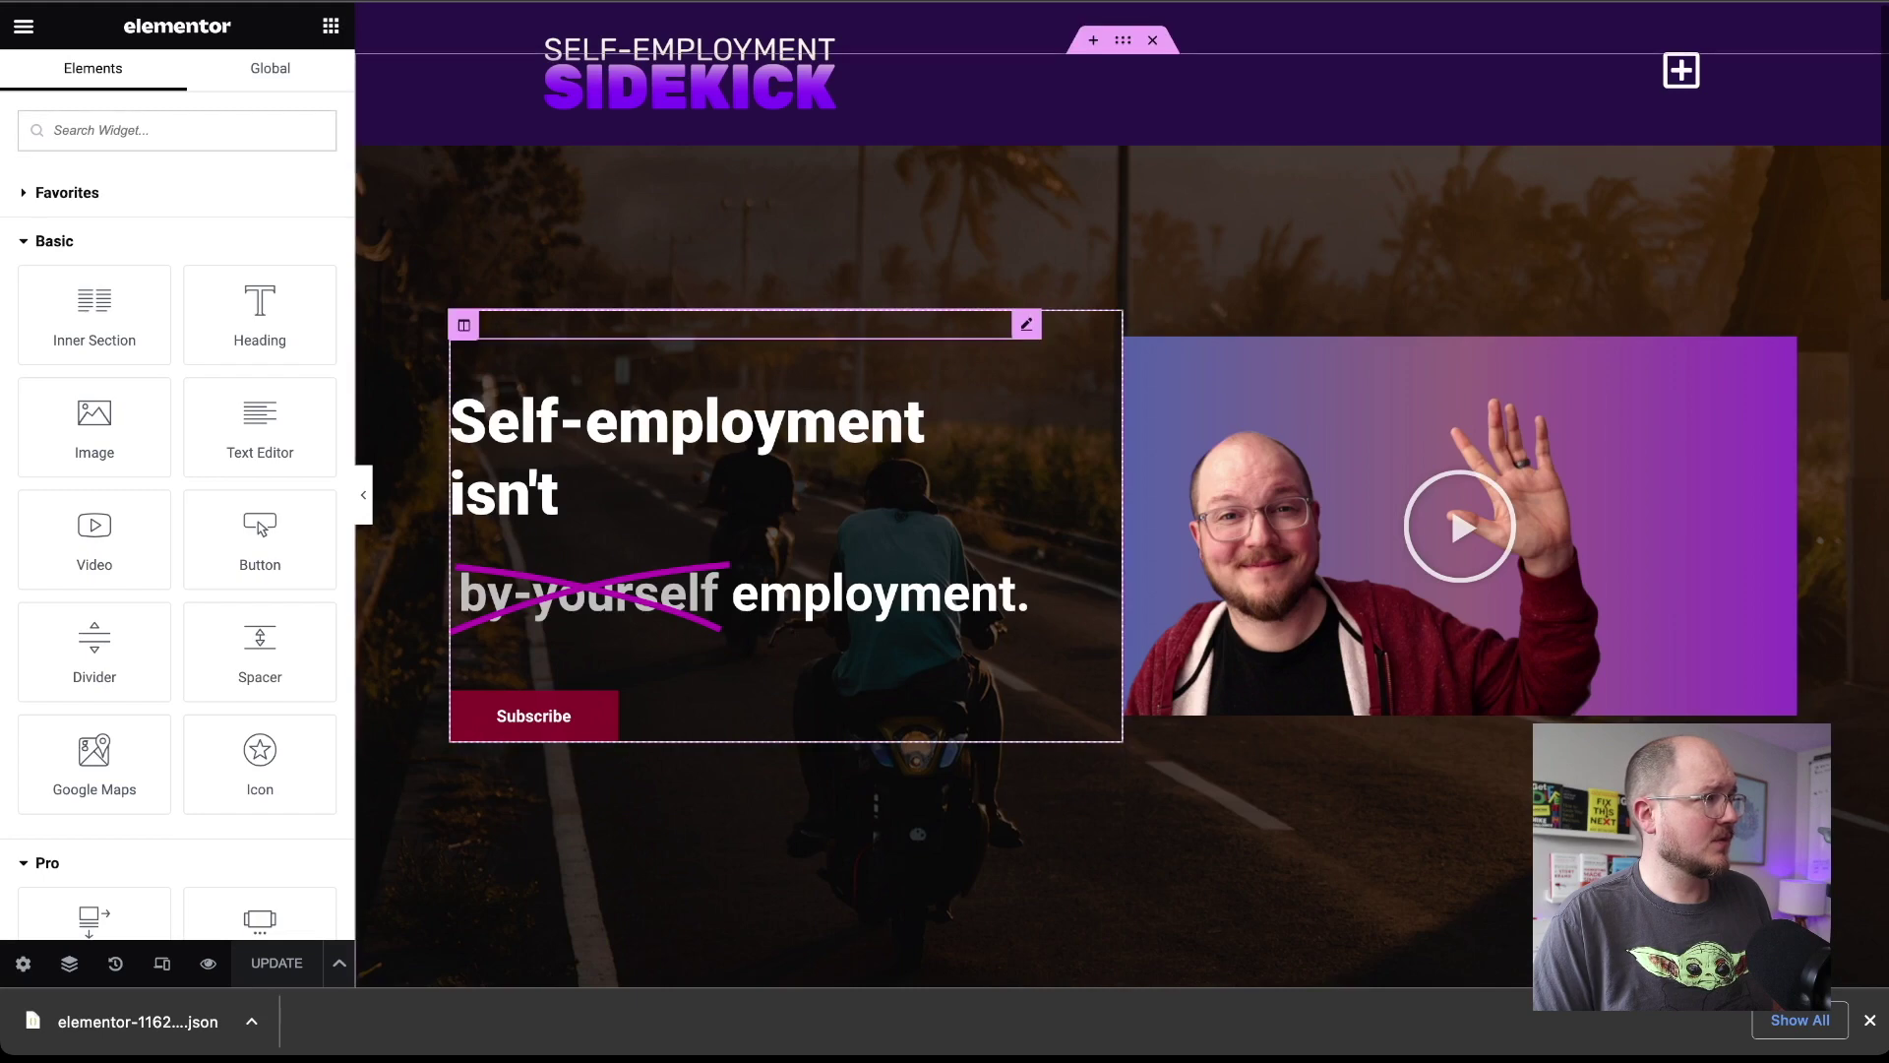
- Import the exported New Home JSON file, allowing unfiltered uploads, and insert it into the page
{"action": "scroll", "coordinate": [1122, 492], "scroll_direction": "down", "scroll_amount": 20}
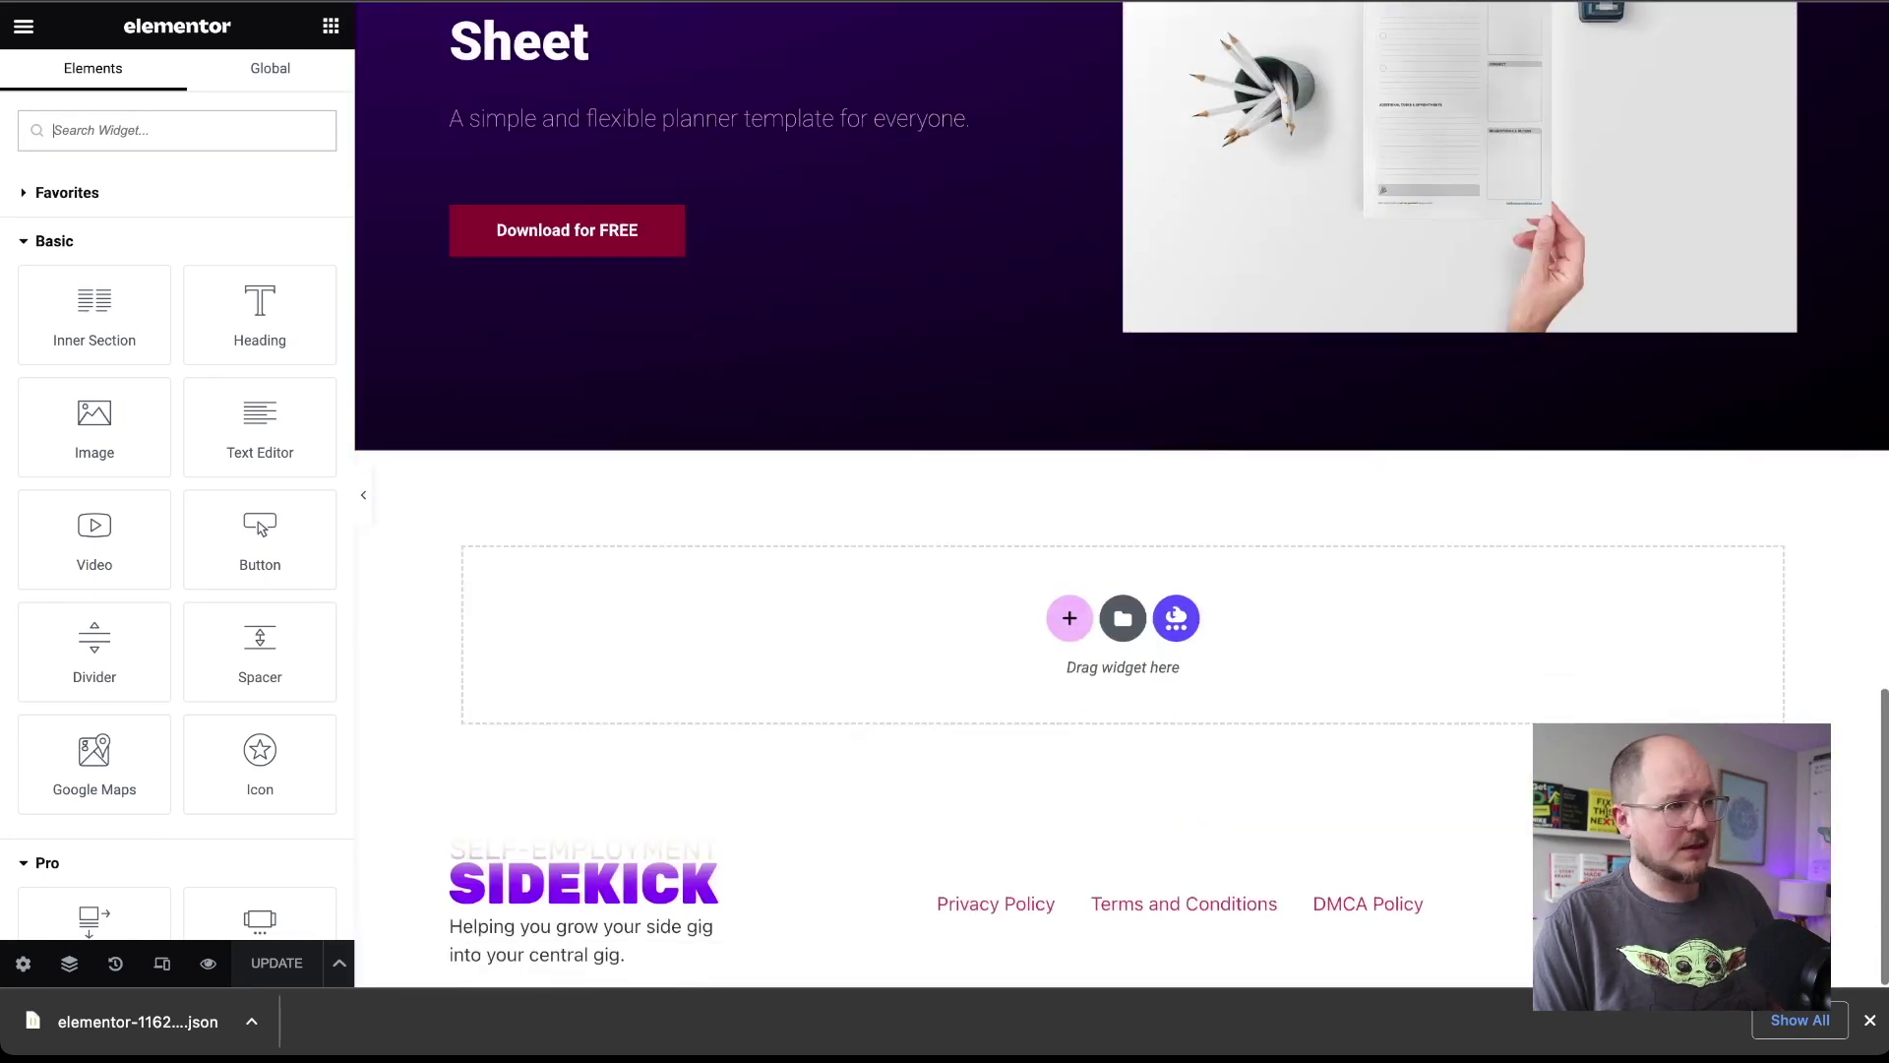
{"action": "left_click", "coordinate": [1123, 618]}
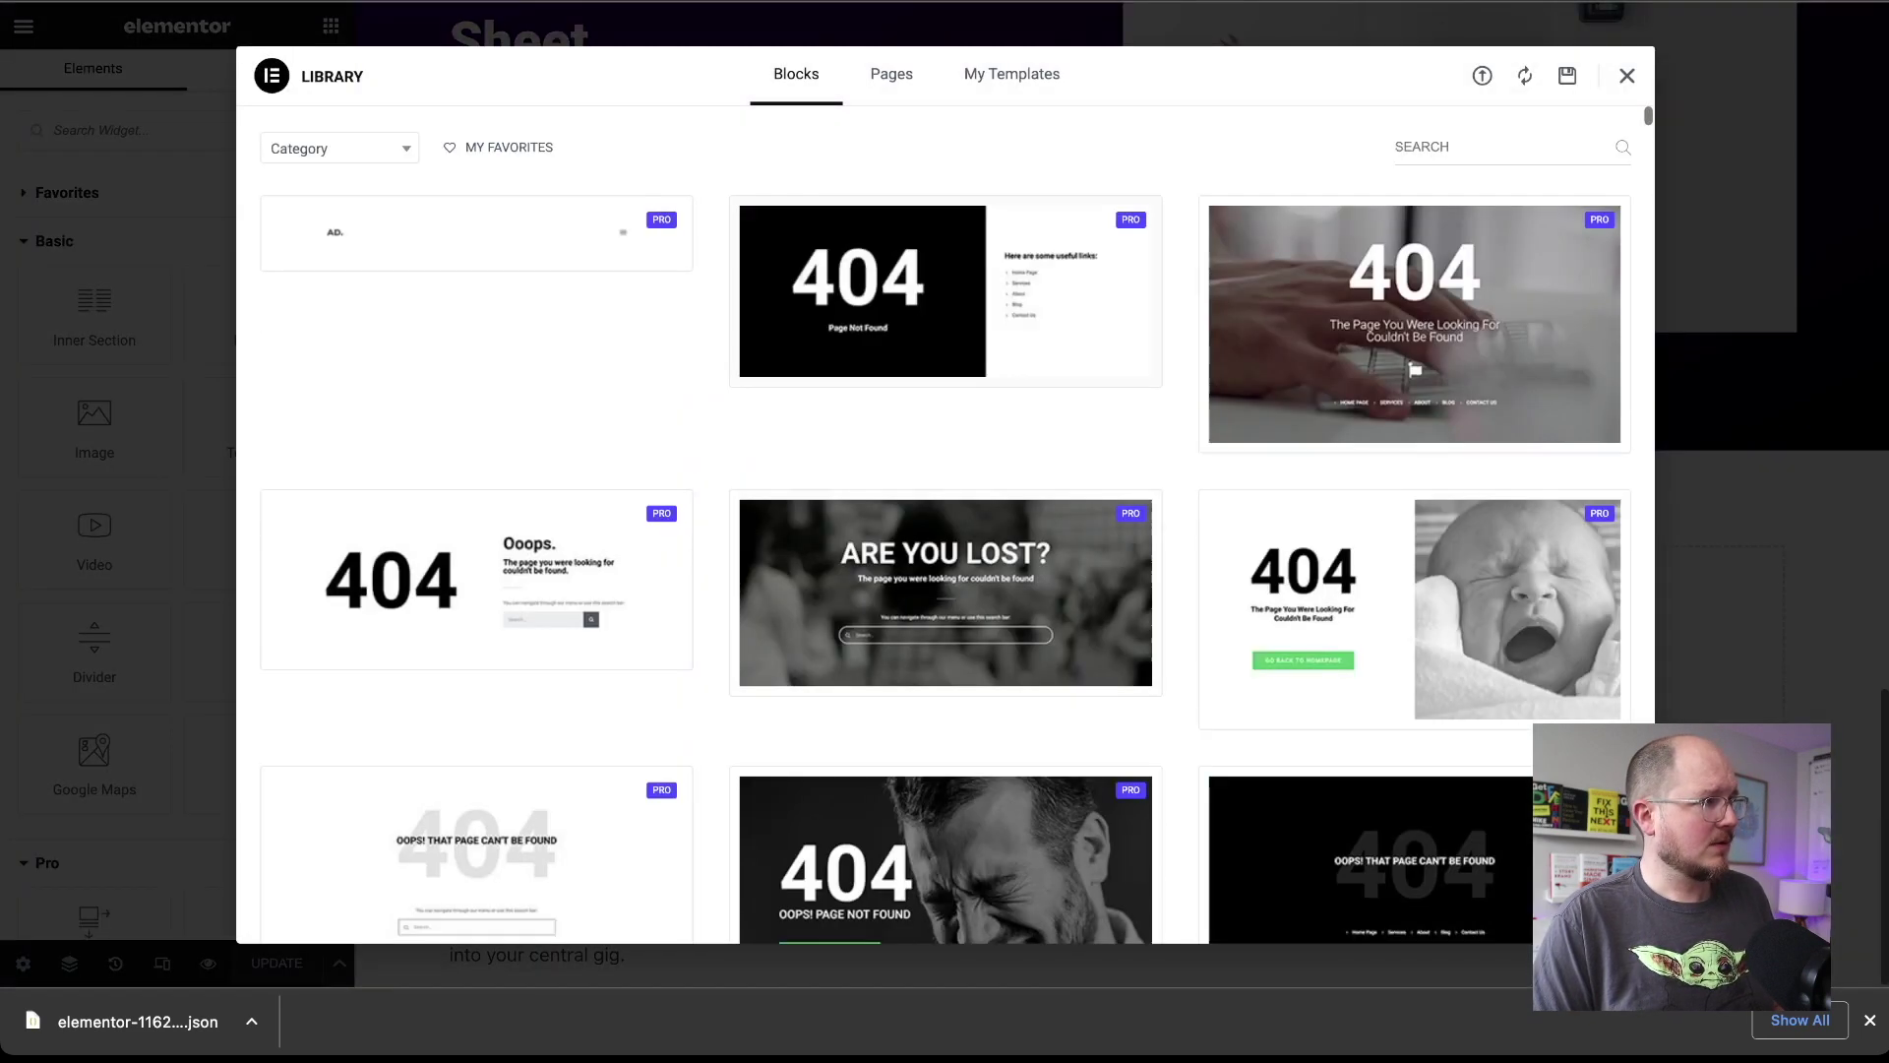
{"action": "left_click", "coordinate": [1482, 77]}
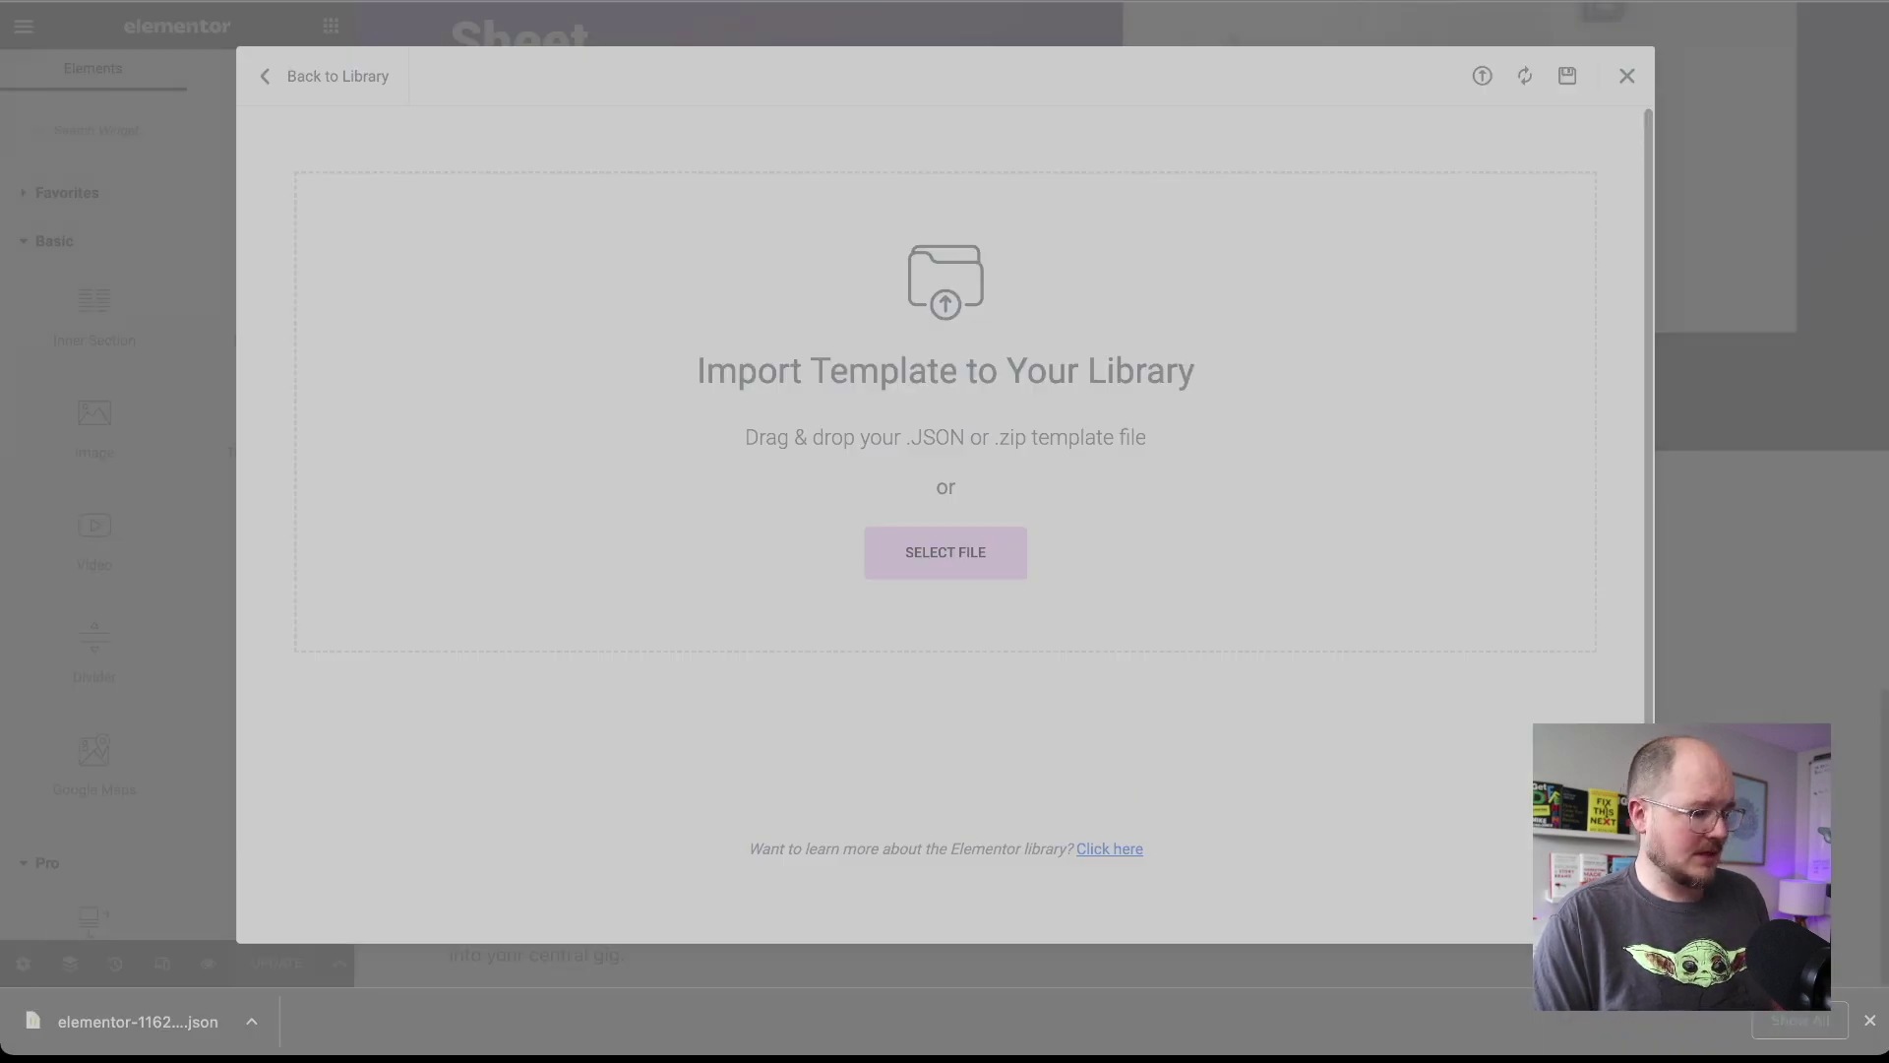
{"action": "key", "text": "Return"}
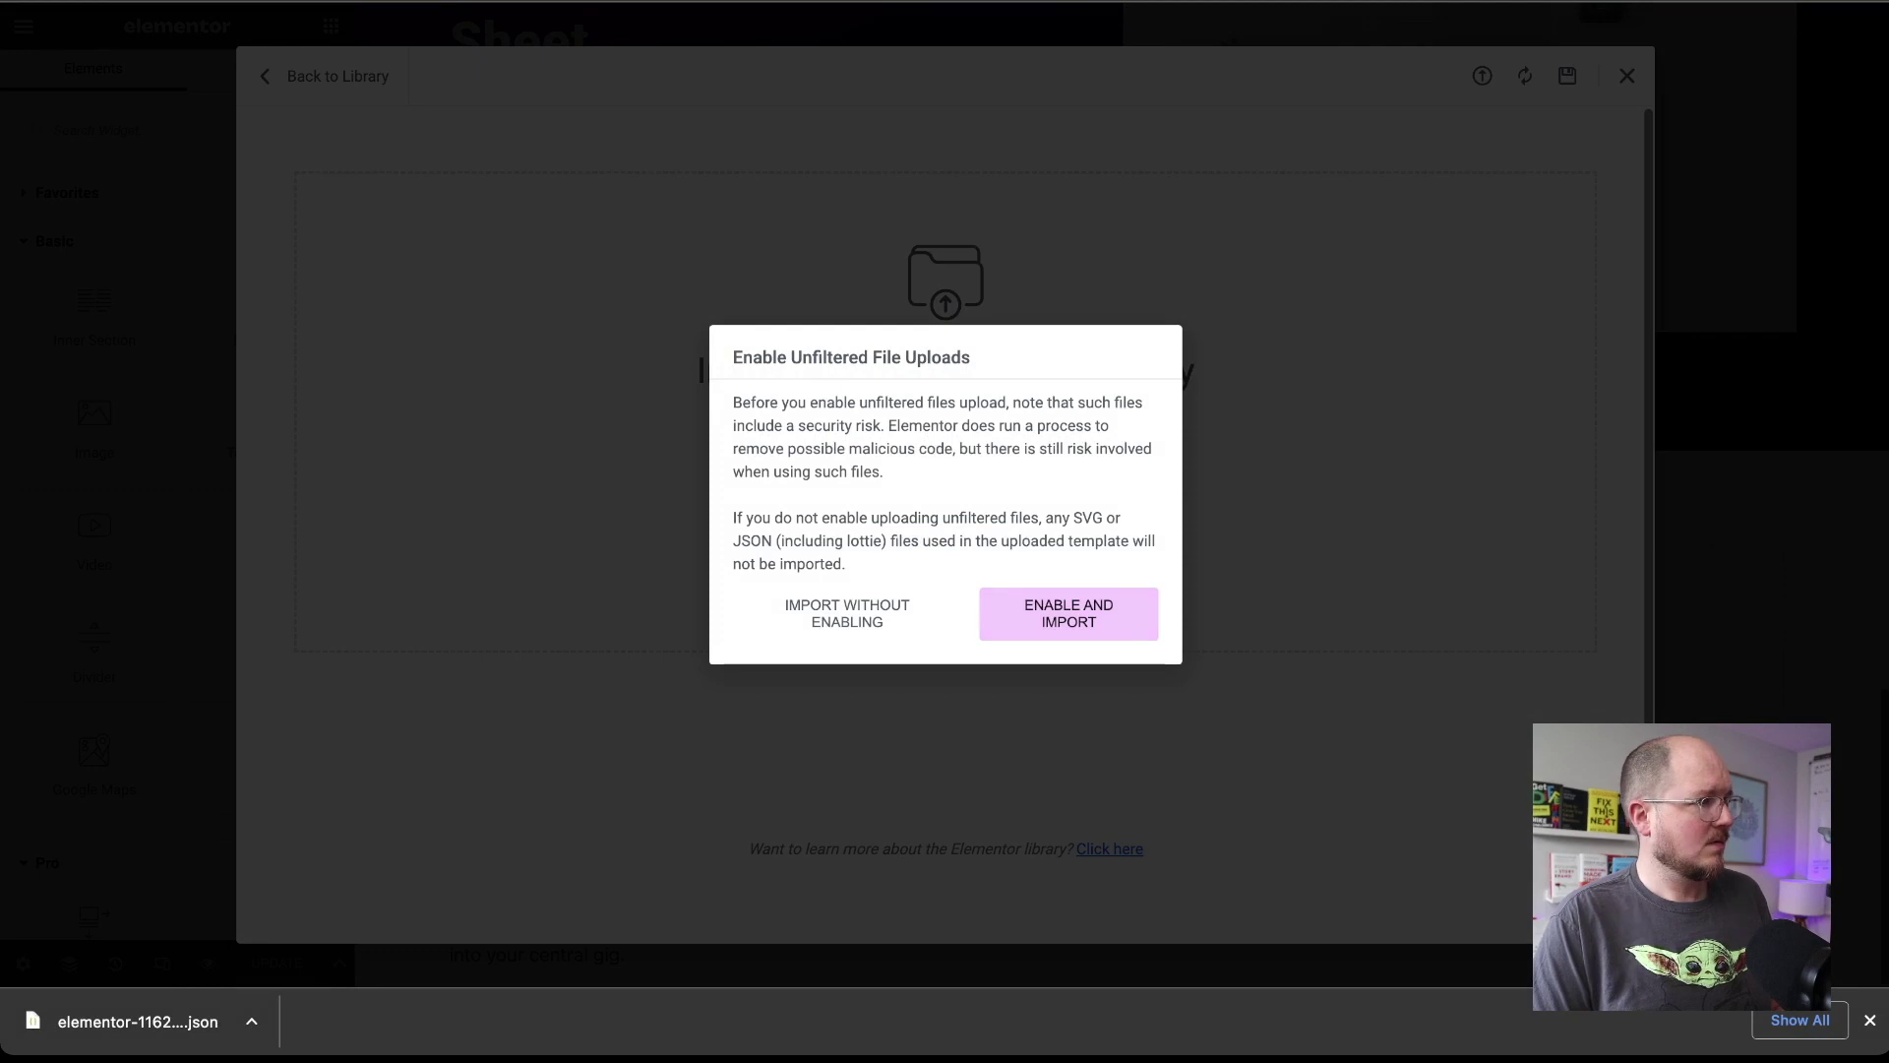
{"action": "key", "text": "Return"}
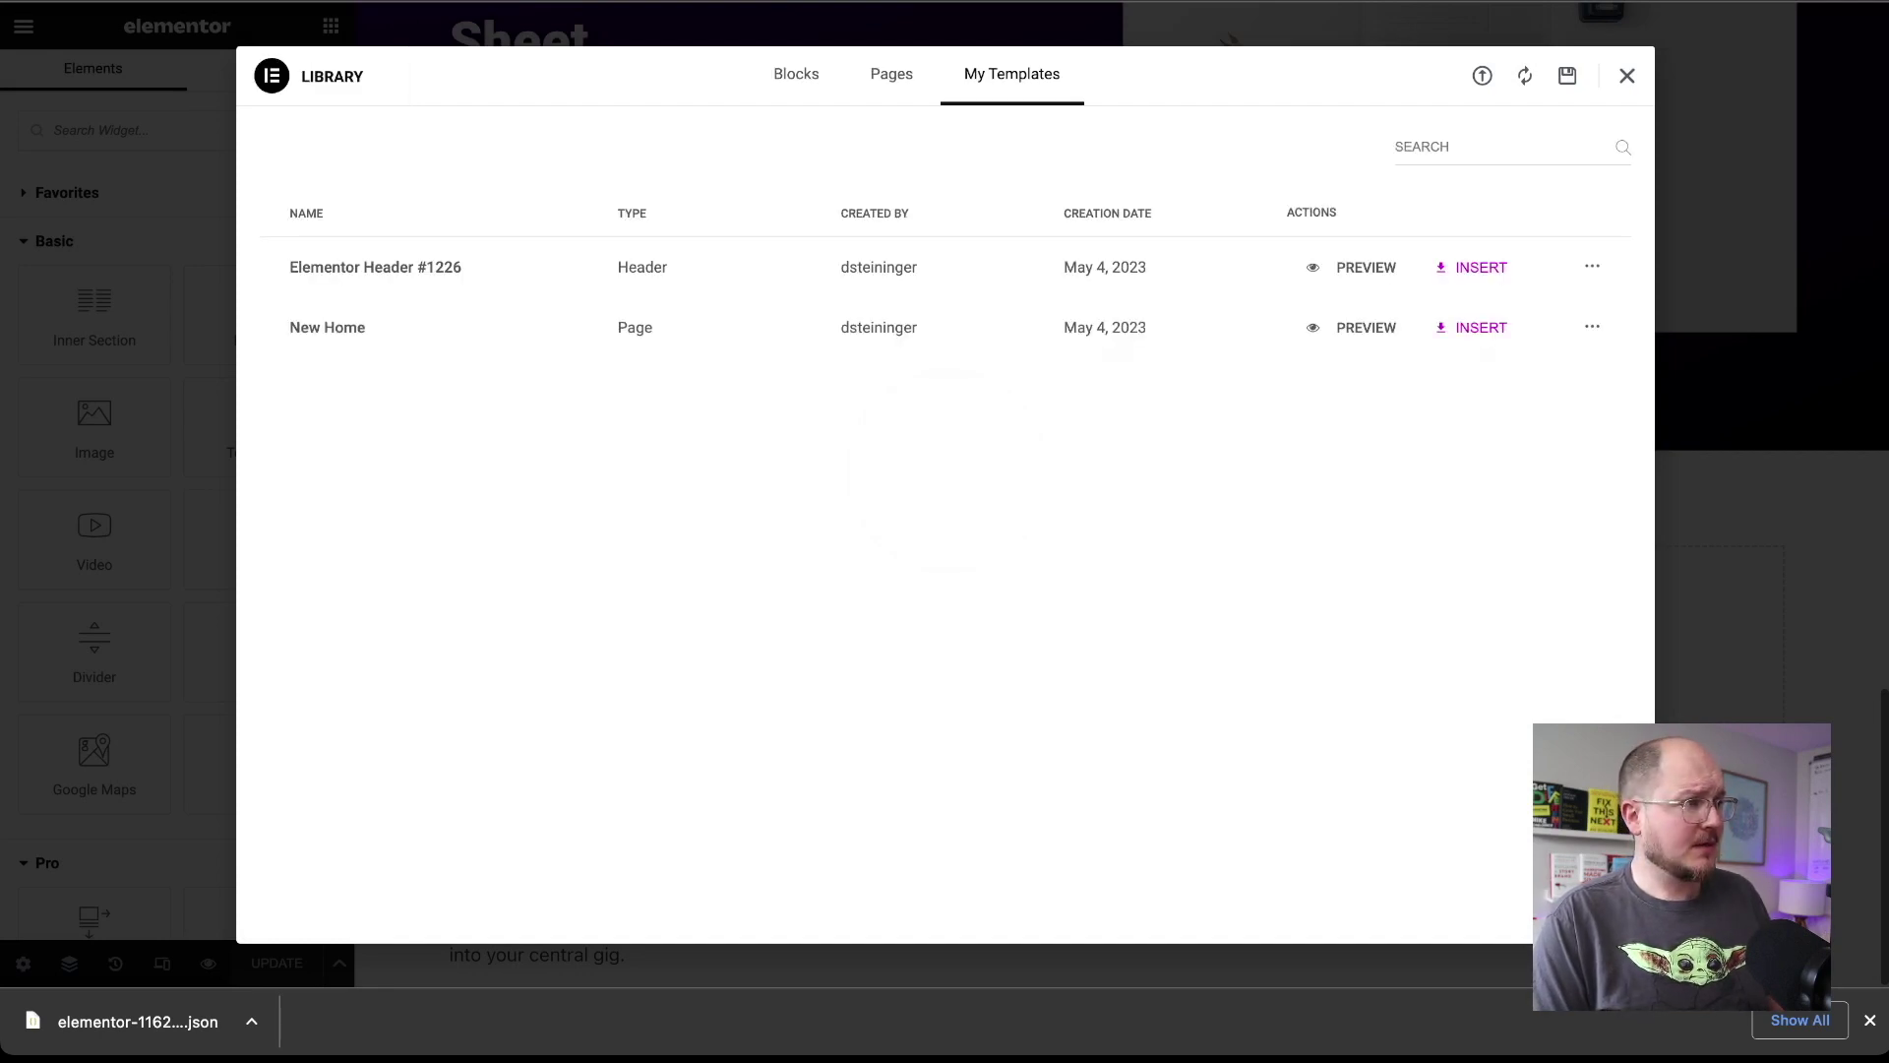
{"action": "left_click", "coordinate": [1471, 327]}
- Apply the New Home template's page settings as well
{"action": "left_click", "coordinate": [1115, 549]}
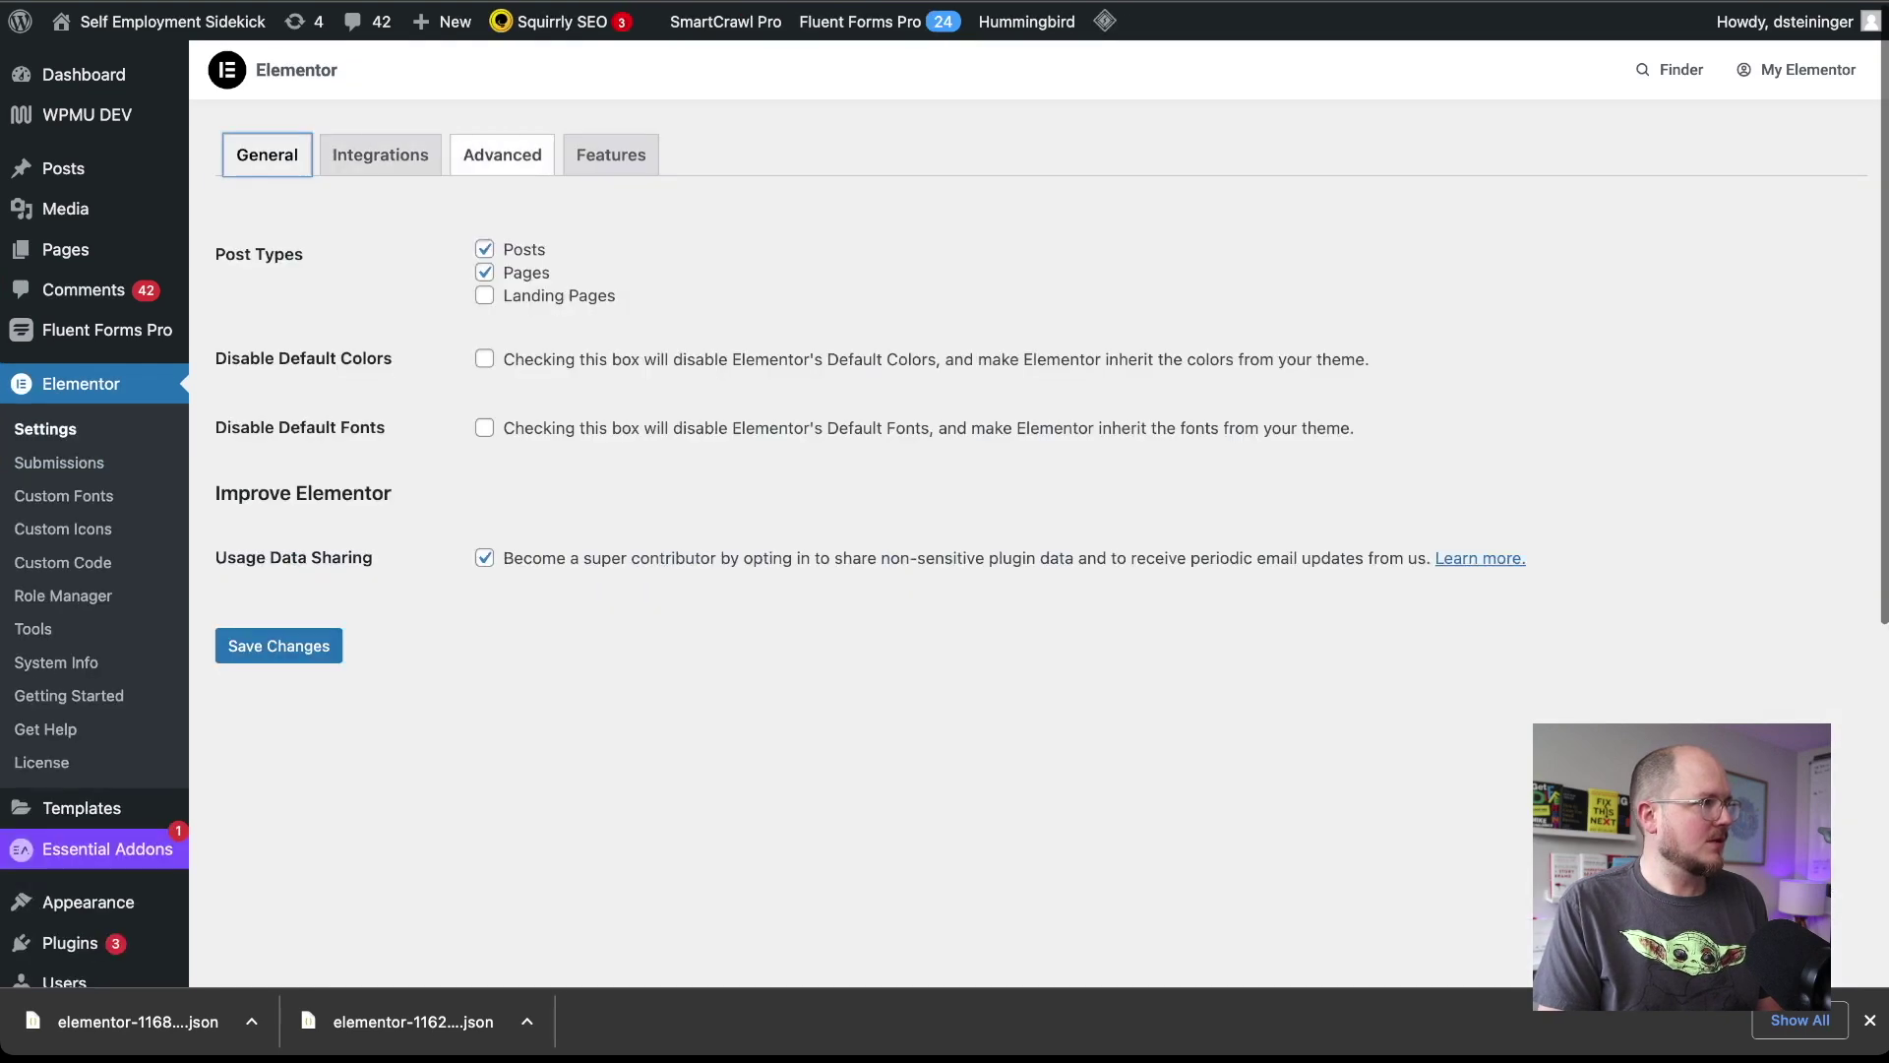
- Set Flexbox Container to Active under Elementor Features and save the settings
{"action": "left_click", "coordinate": [612, 155]}
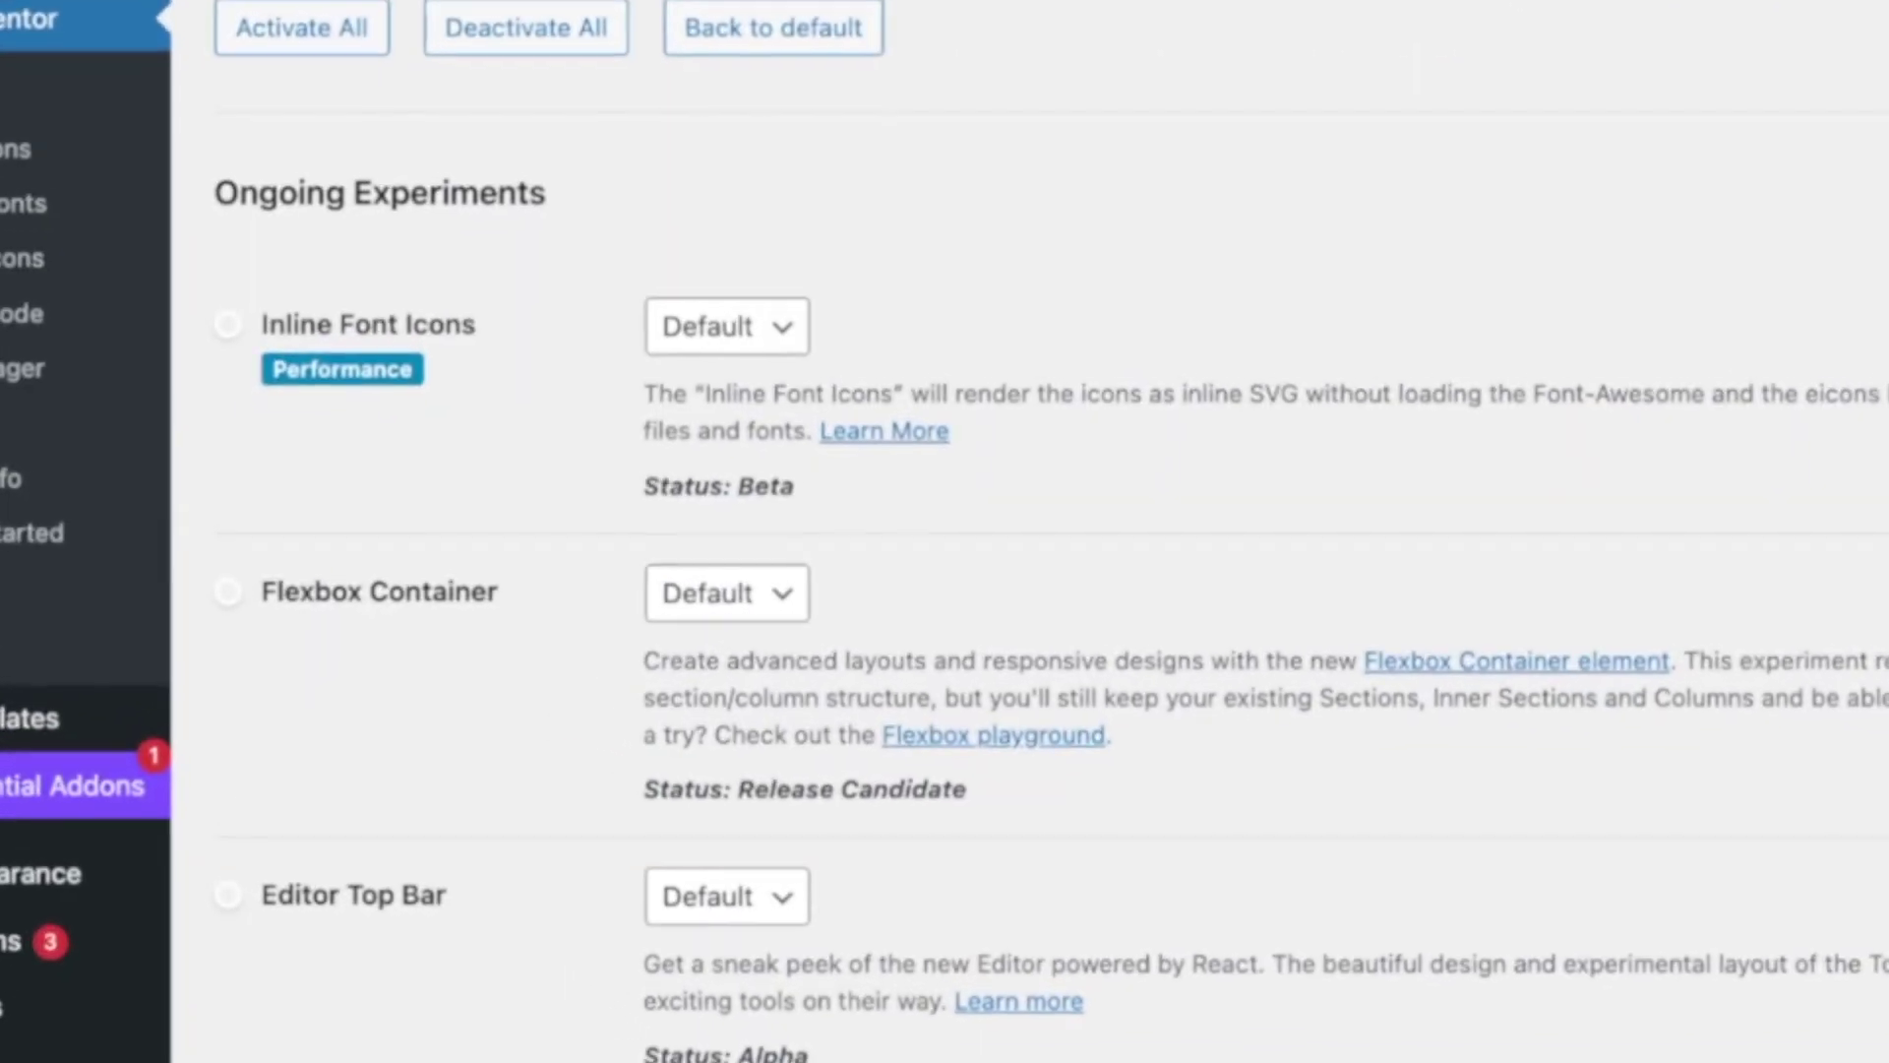
{"action": "left_click", "coordinate": [747, 593]}
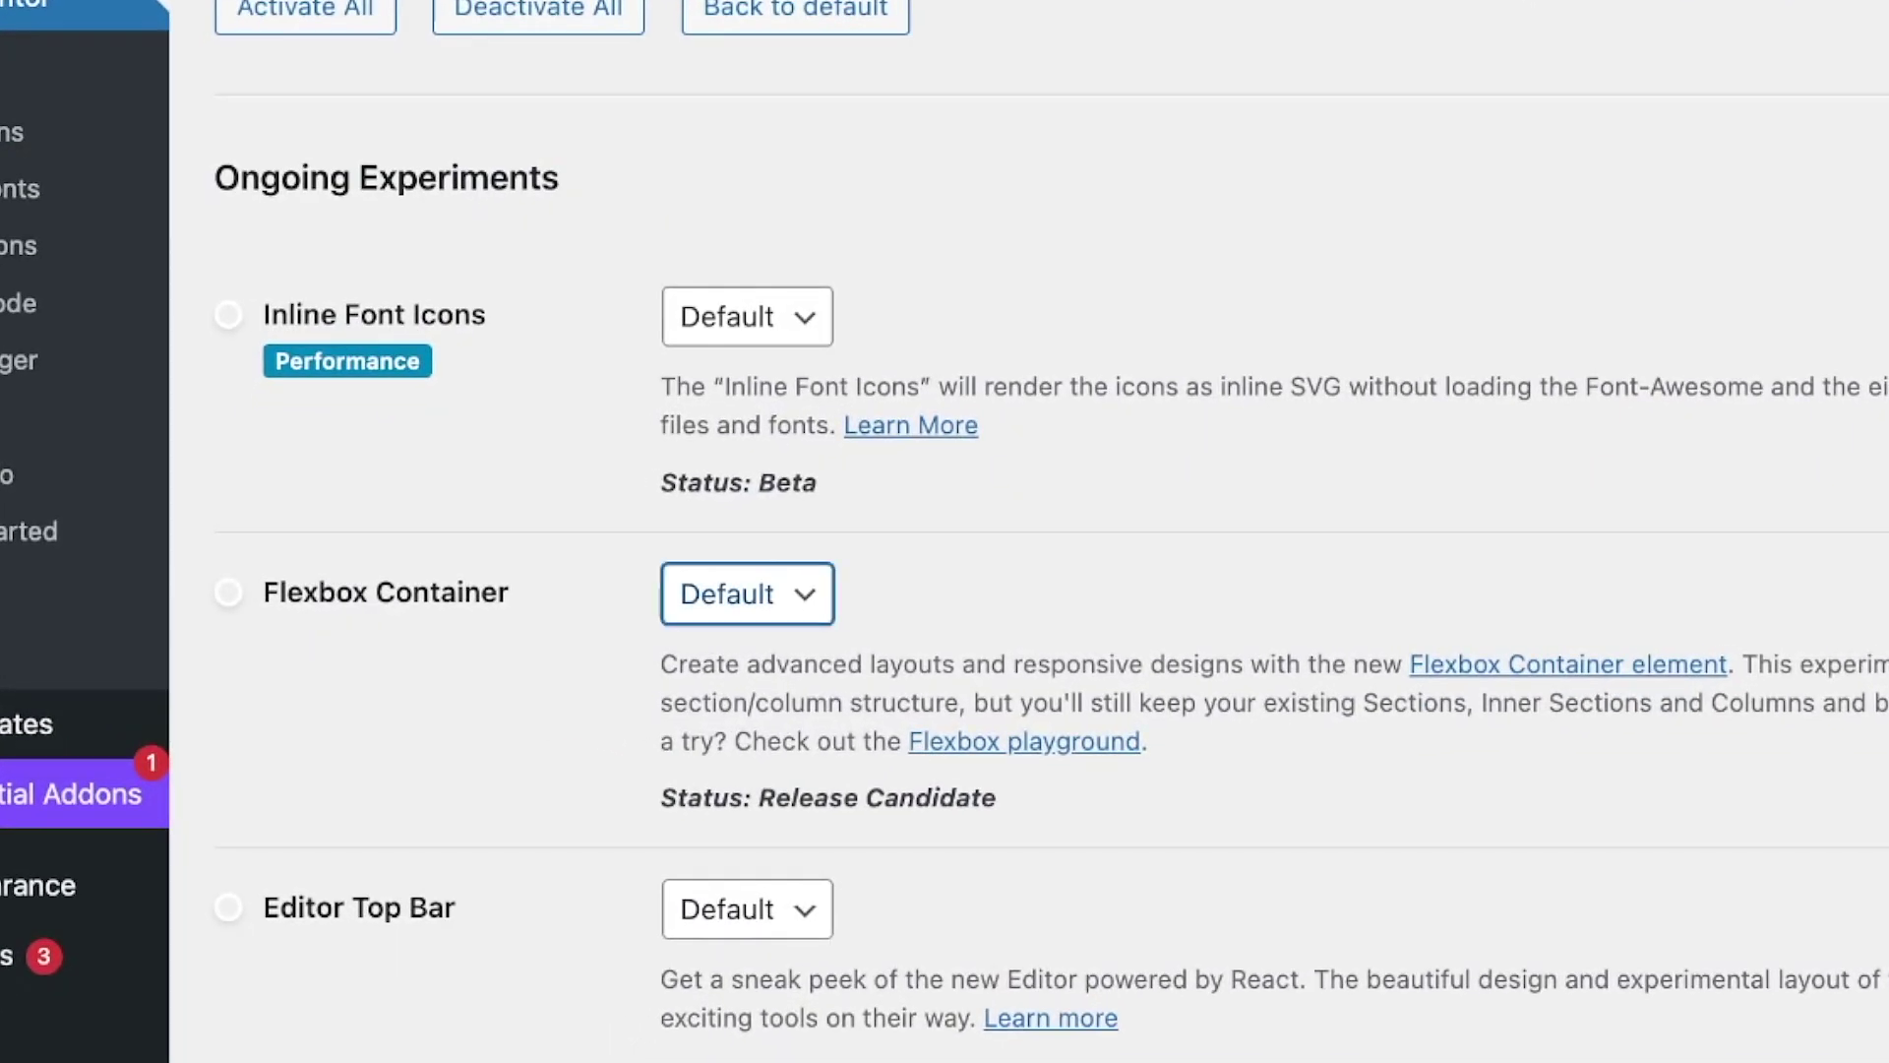
{"action": "key", "text": "Down"}
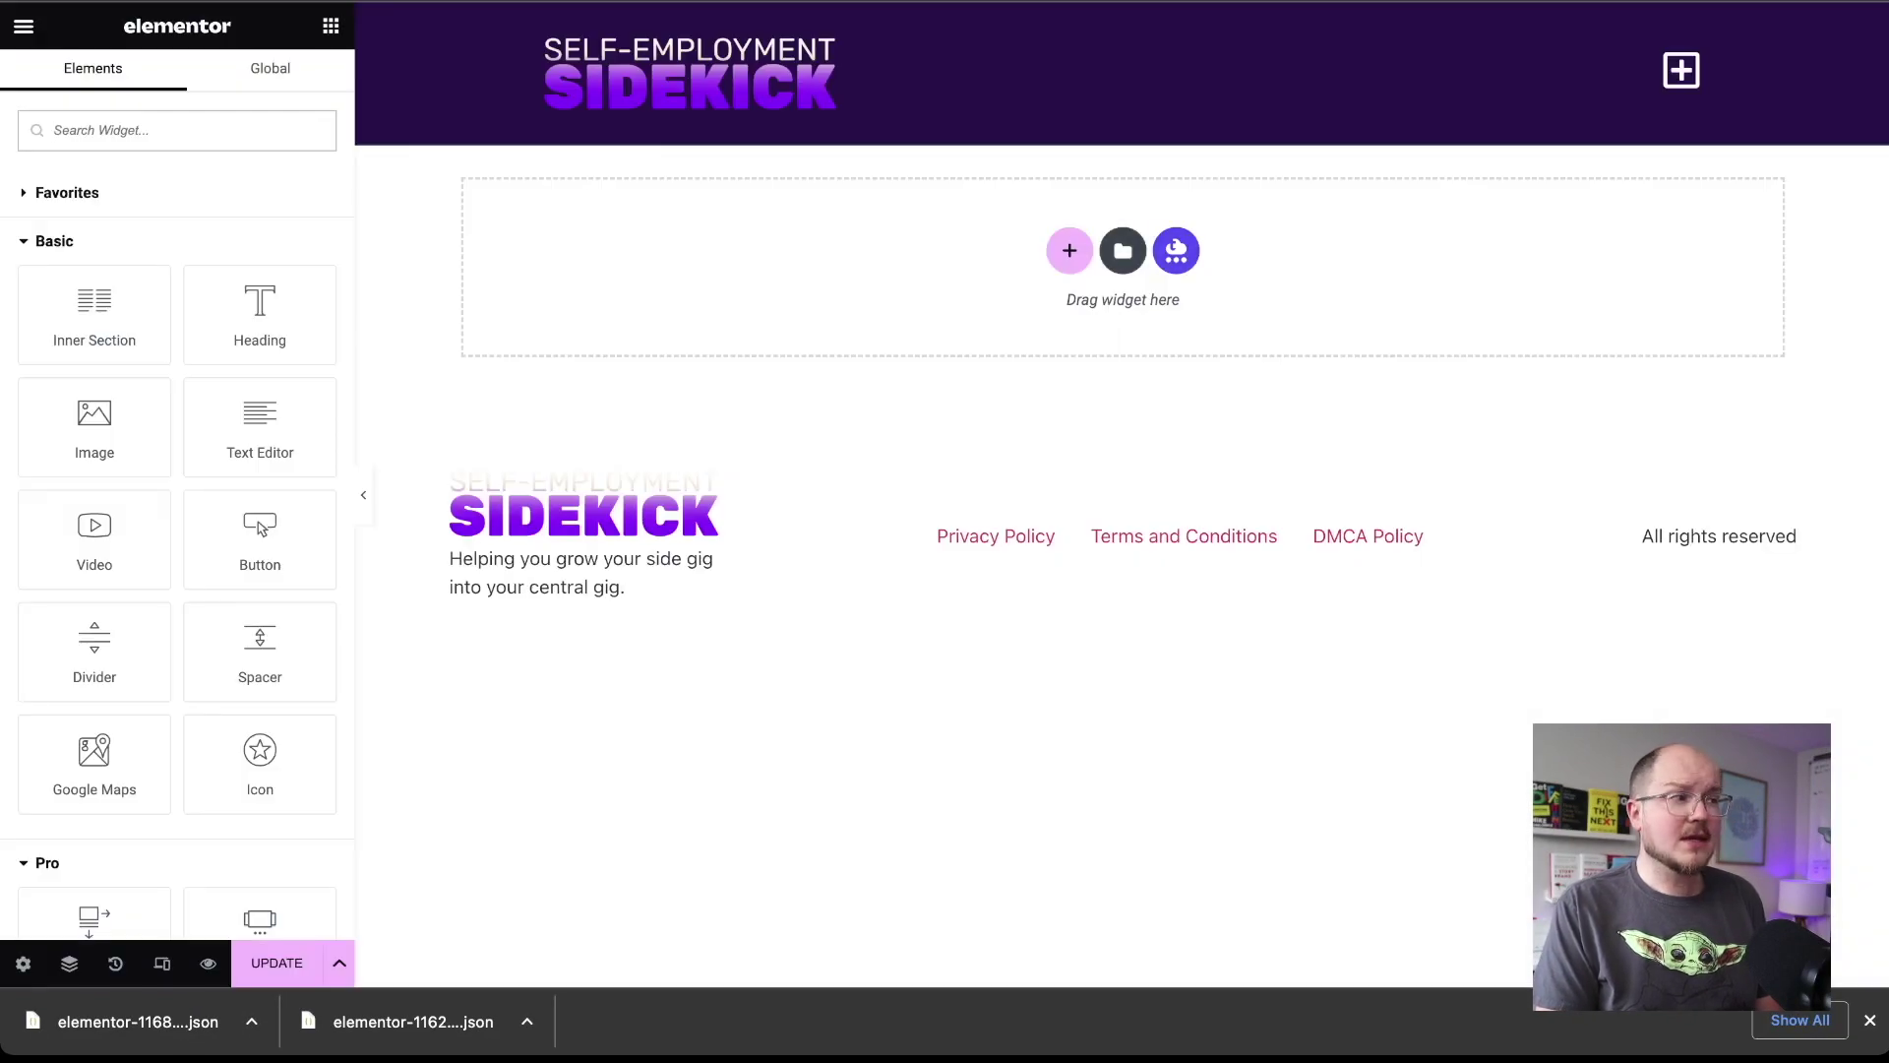
{"action": "left_click", "coordinate": [1125, 251]}
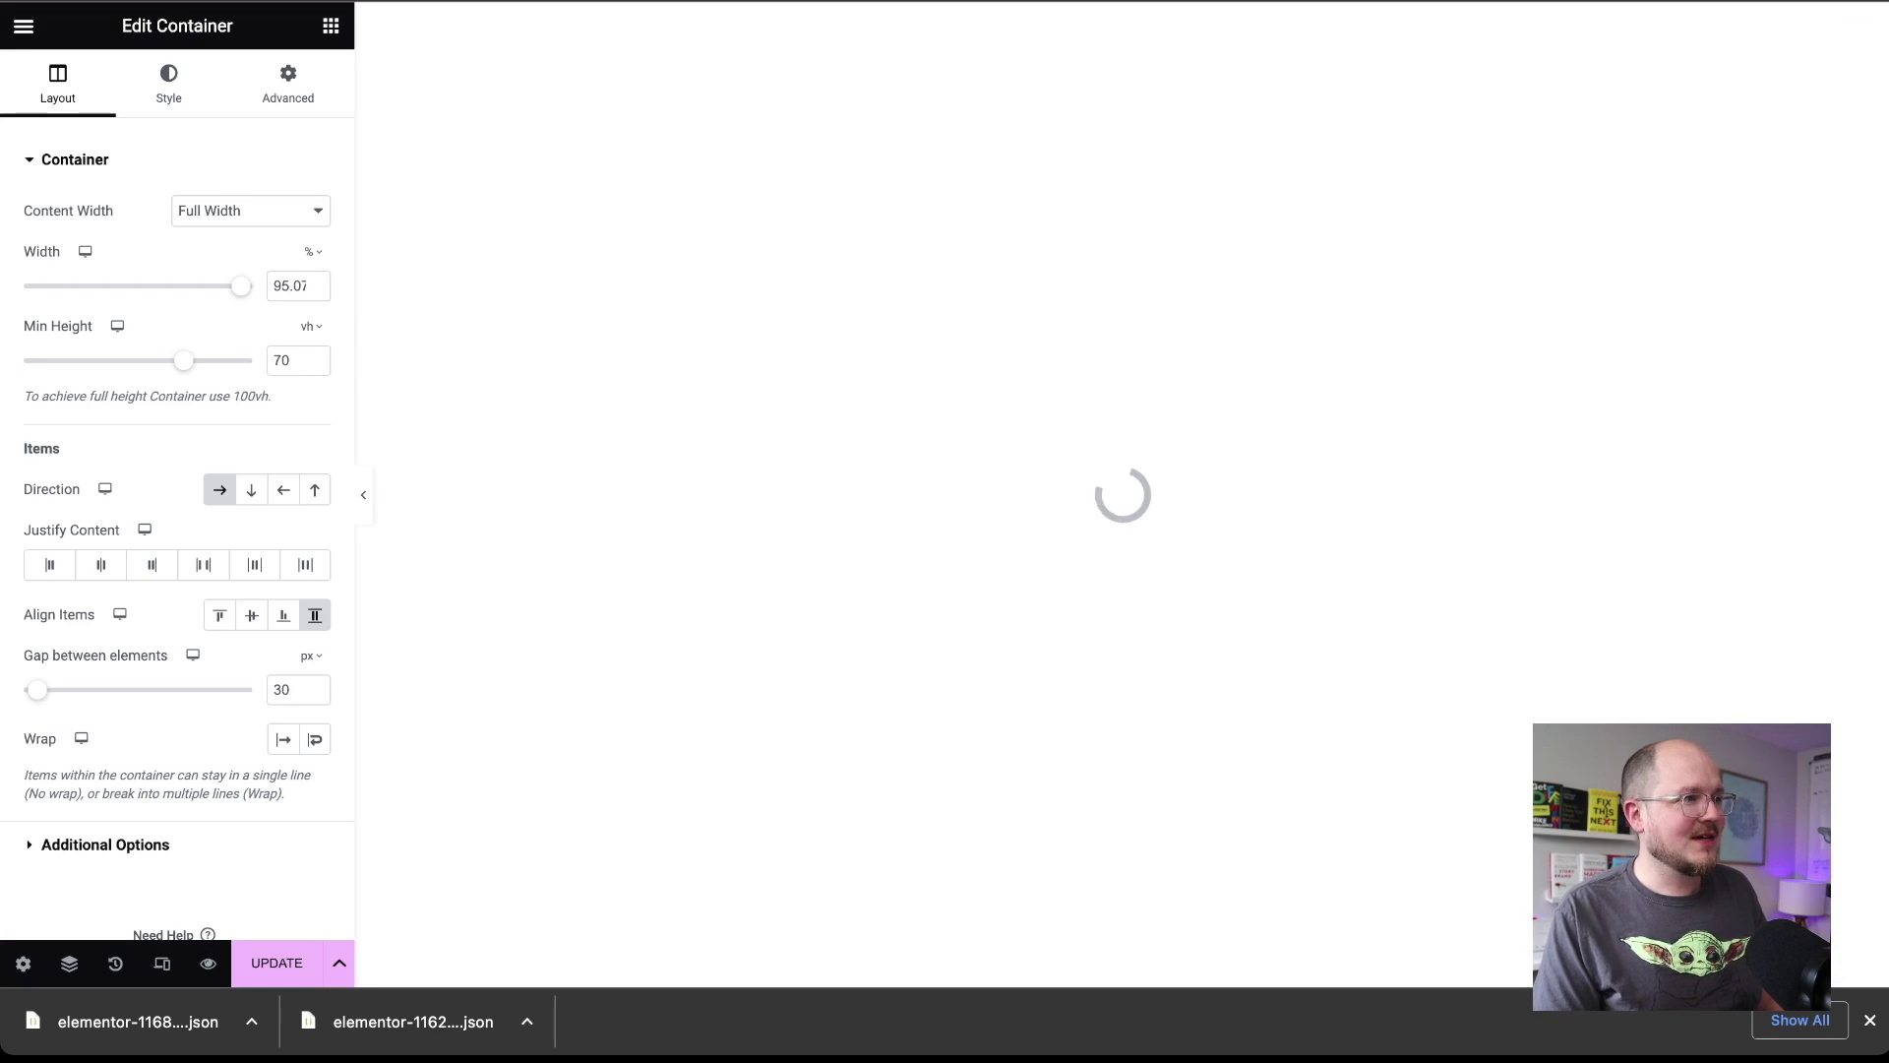
- Scroll through the inserted New Home layout from the hero to the services cards
{"action": "scroll", "coordinate": [1122, 492], "scroll_direction": "down", "scroll_amount": 15}
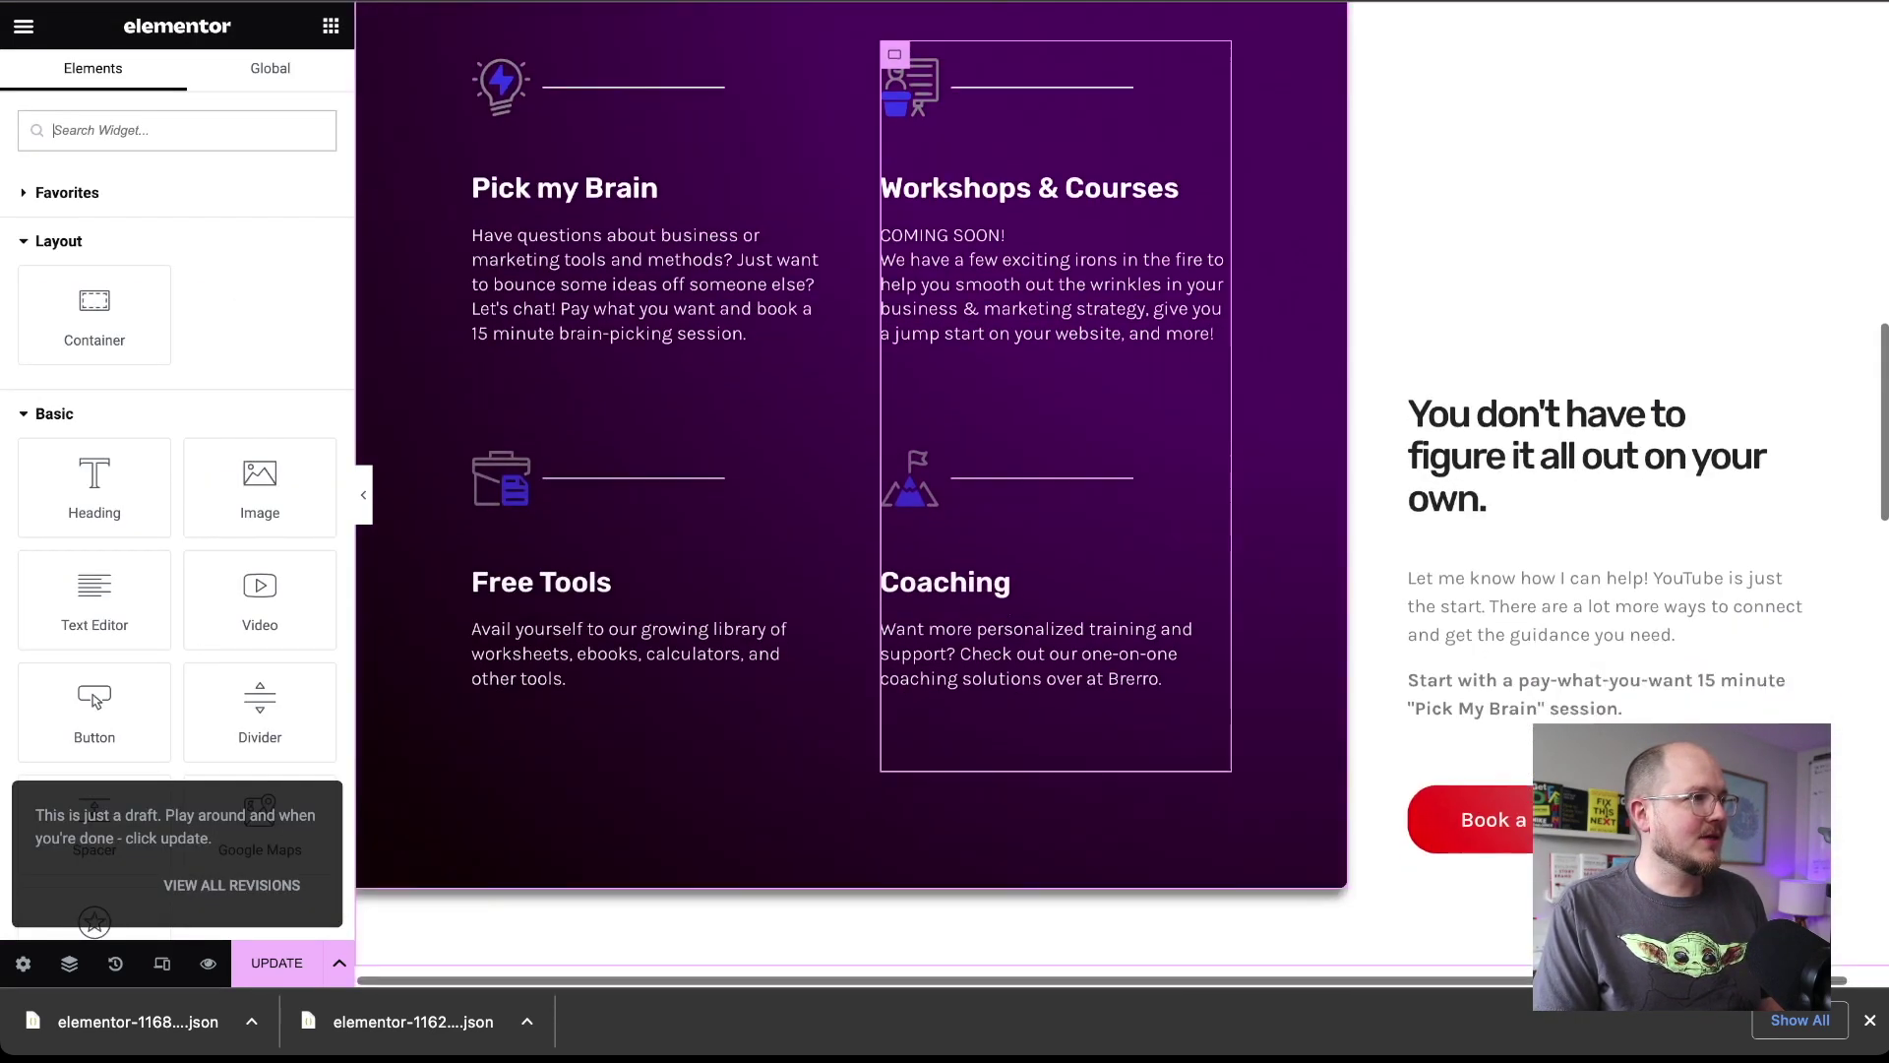
{"action": "scroll", "coordinate": [1121, 492], "scroll_direction": "down", "scroll_amount": 15}
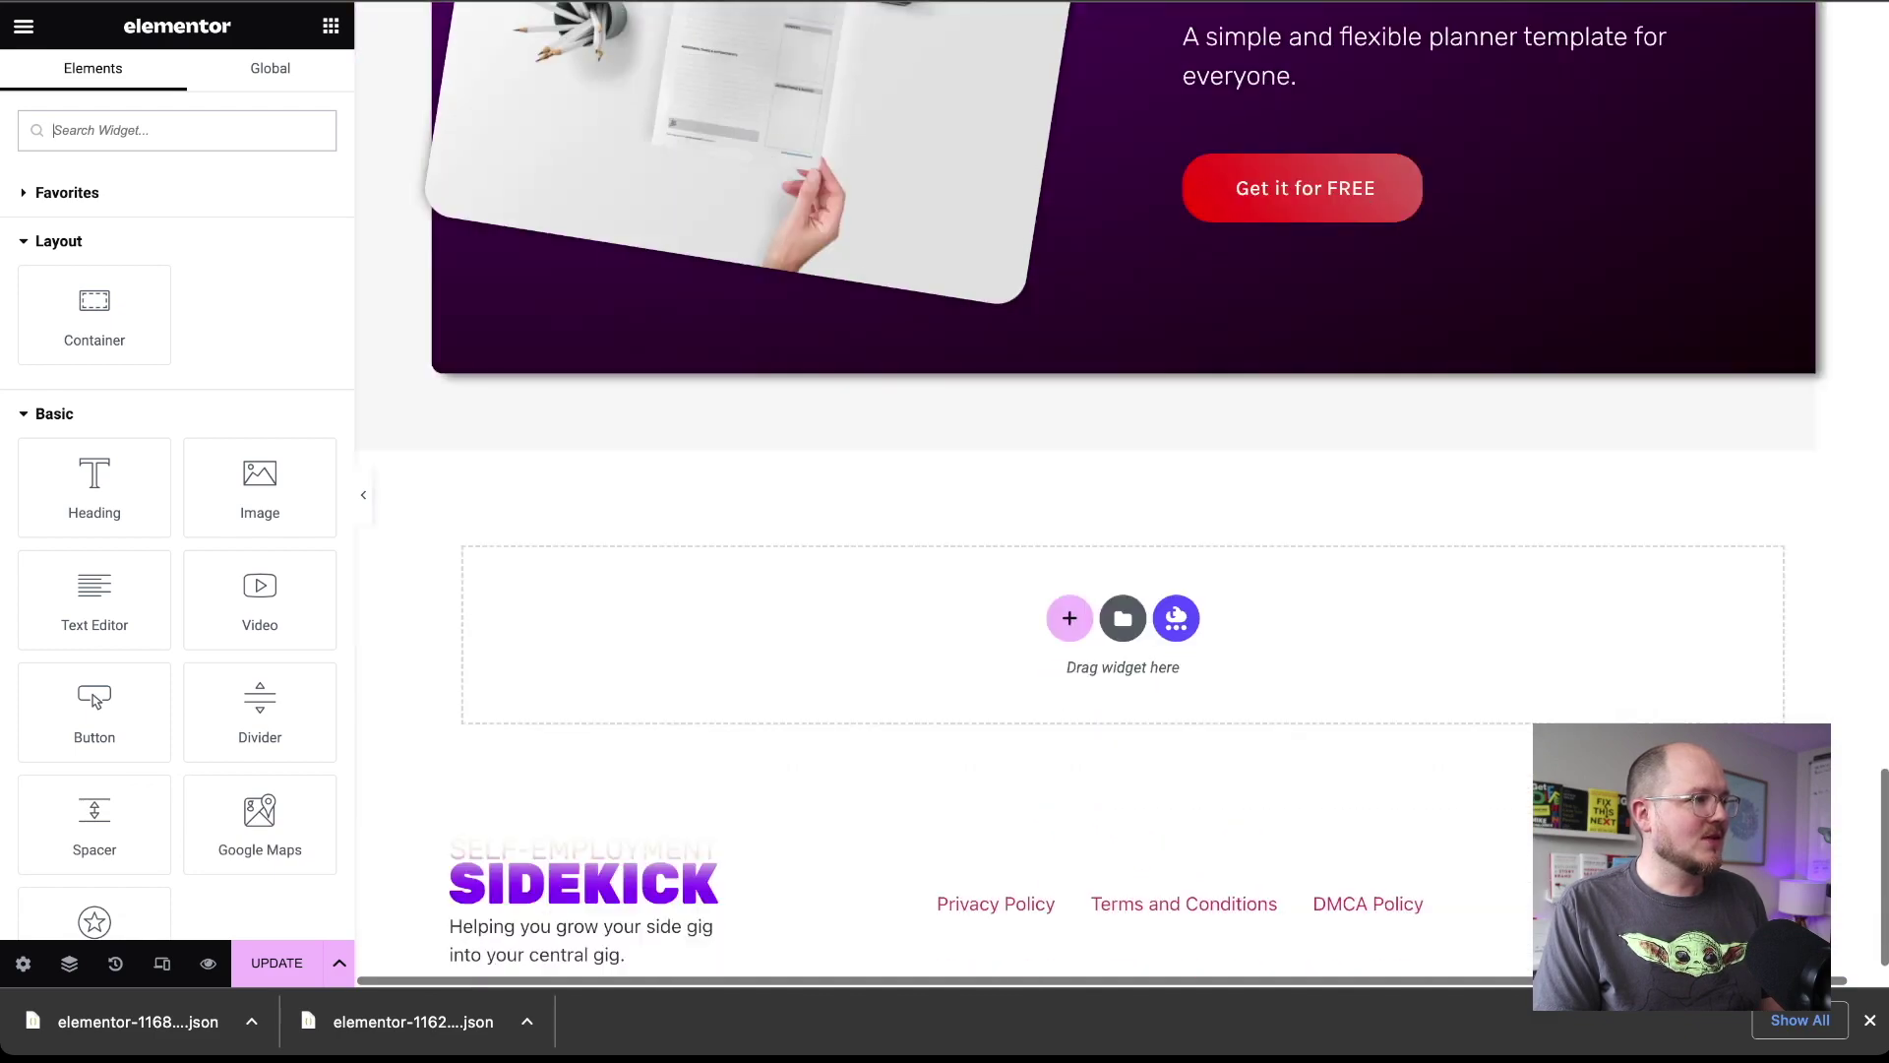
{"action": "scroll", "coordinate": [1121, 492], "scroll_direction": "up", "scroll_amount": 20}
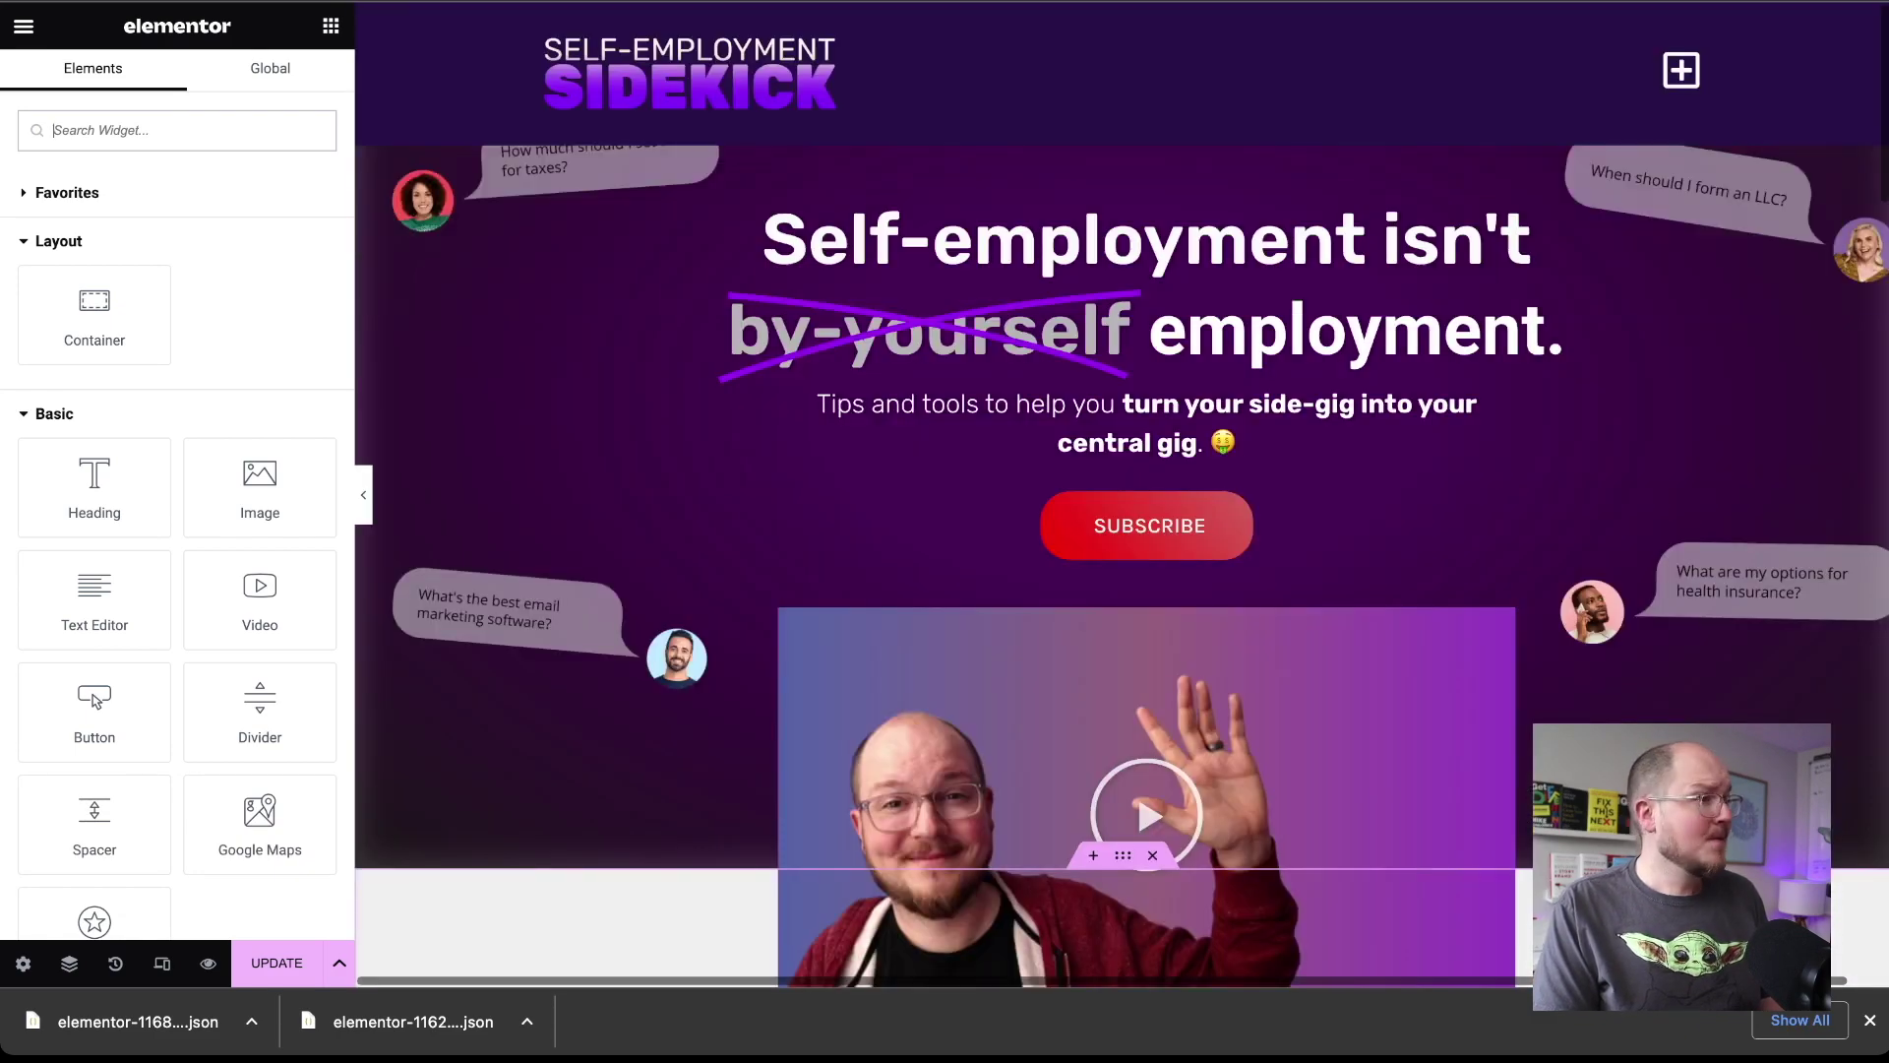
{"action": "scroll", "coordinate": [1121, 492], "scroll_direction": "down", "scroll_amount": 10}
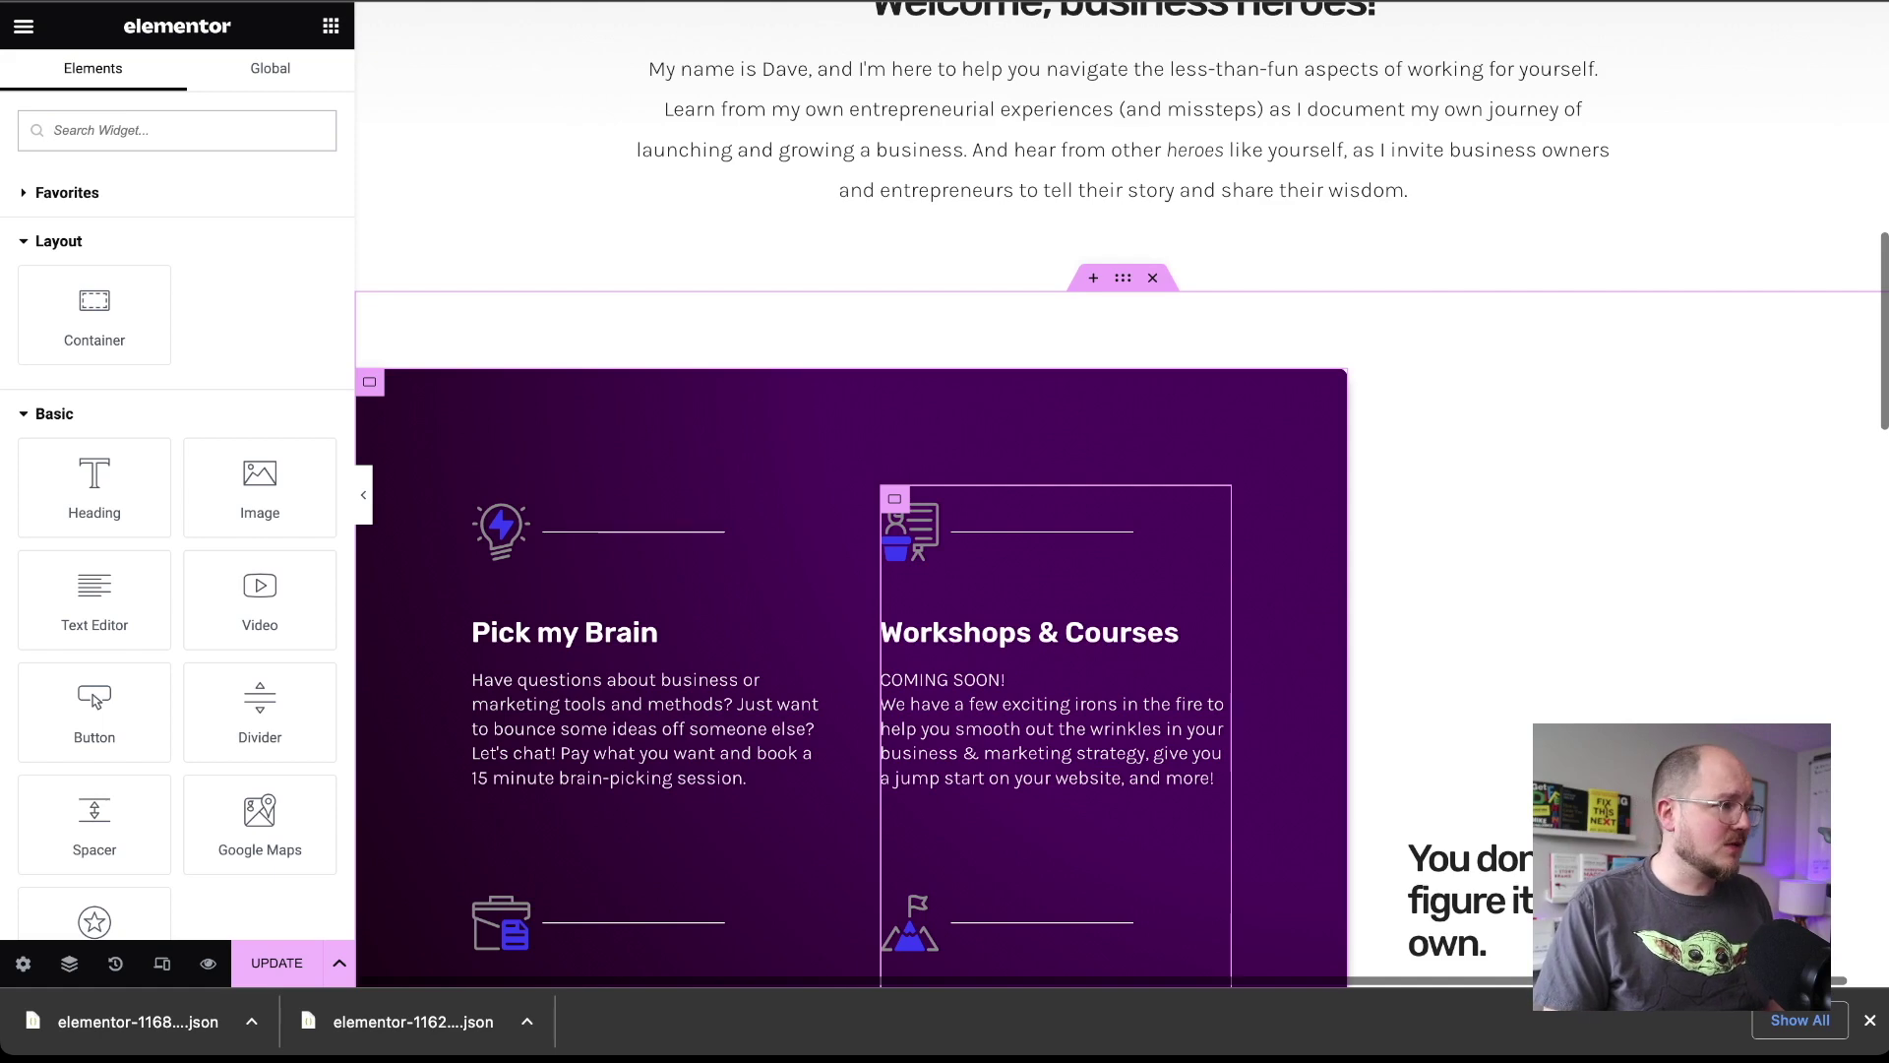
{"action": "scroll", "coordinate": [1122, 492], "scroll_direction": "up", "scroll_amount": 10}
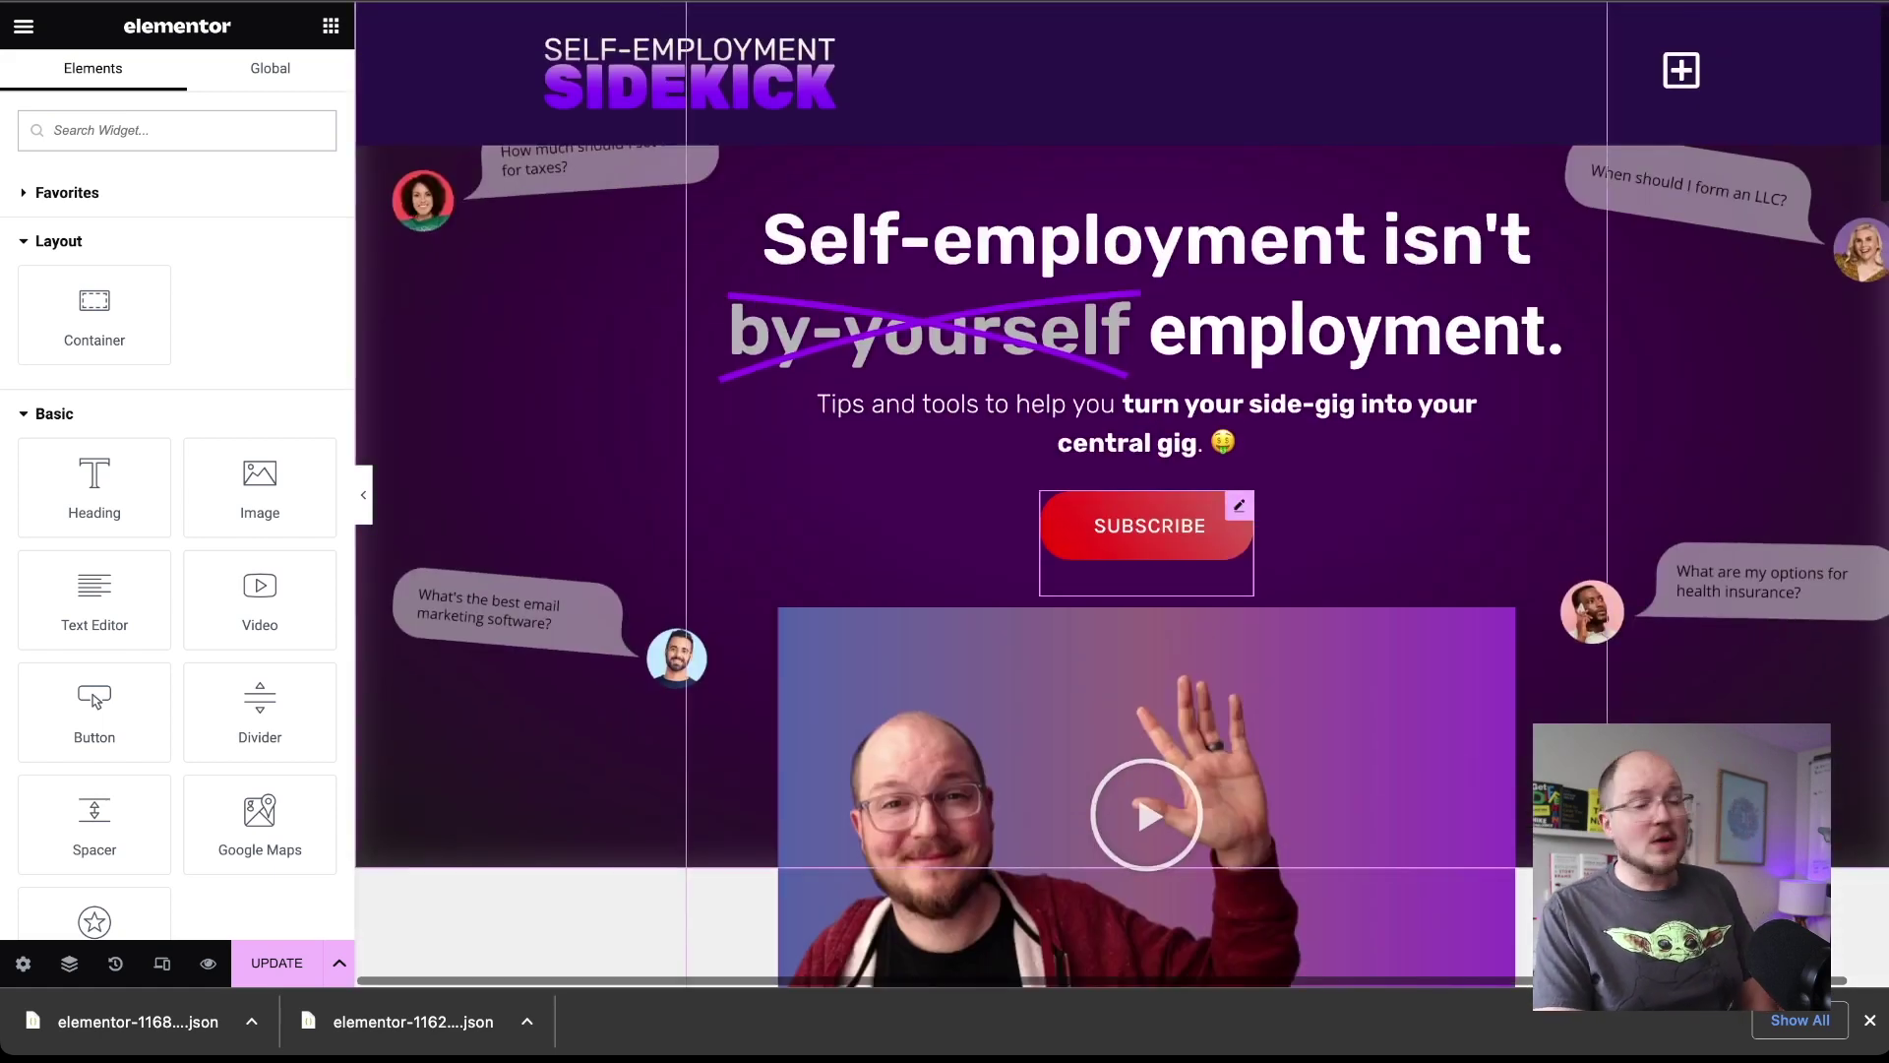